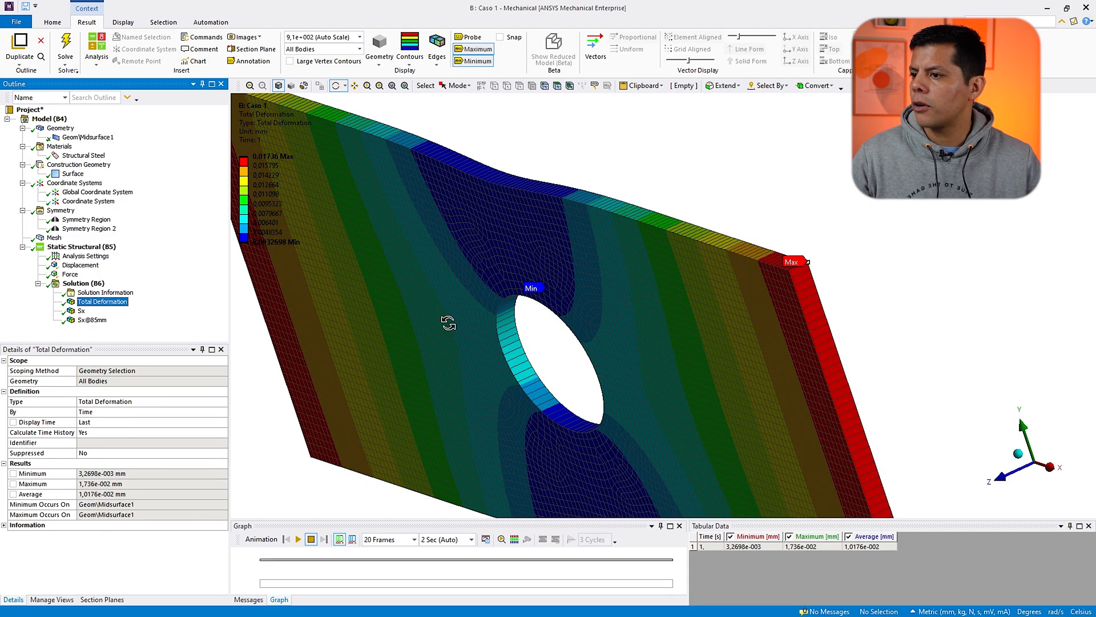
Step: Inspect the solved plate's total deformation result and its analysis settings and force items
{"action": "left_click_drag", "start_coordinate": [448, 323], "coordinate": [585, 318]}
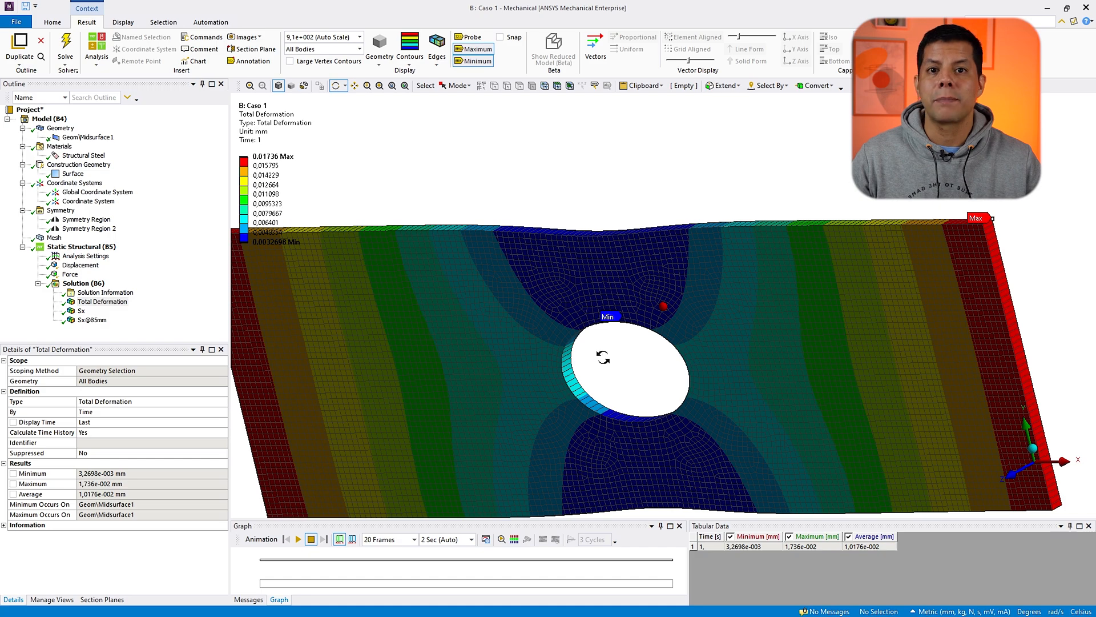
{"action": "middle_click_drag", "start_coordinate": [631, 439], "coordinate": [663, 304], "text": "ctrl"}
{"action": "middle_click_drag", "start_coordinate": [663, 305], "coordinate": [676, 349], "text": "shift"}
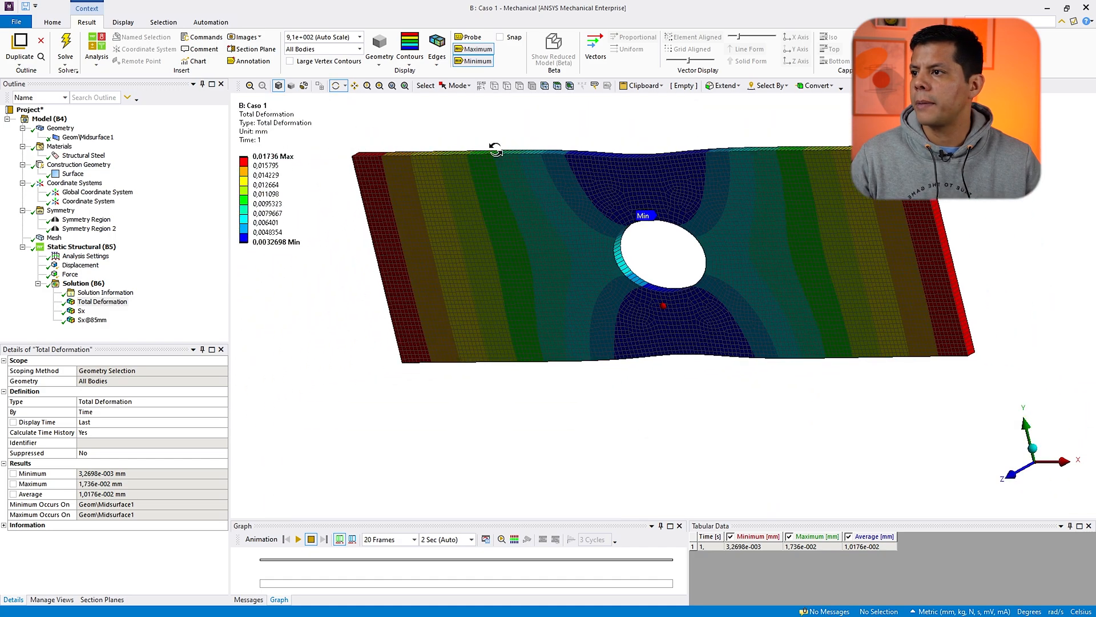
{"action": "left_click_drag", "start_coordinate": [497, 153], "coordinate": [588, 200]}
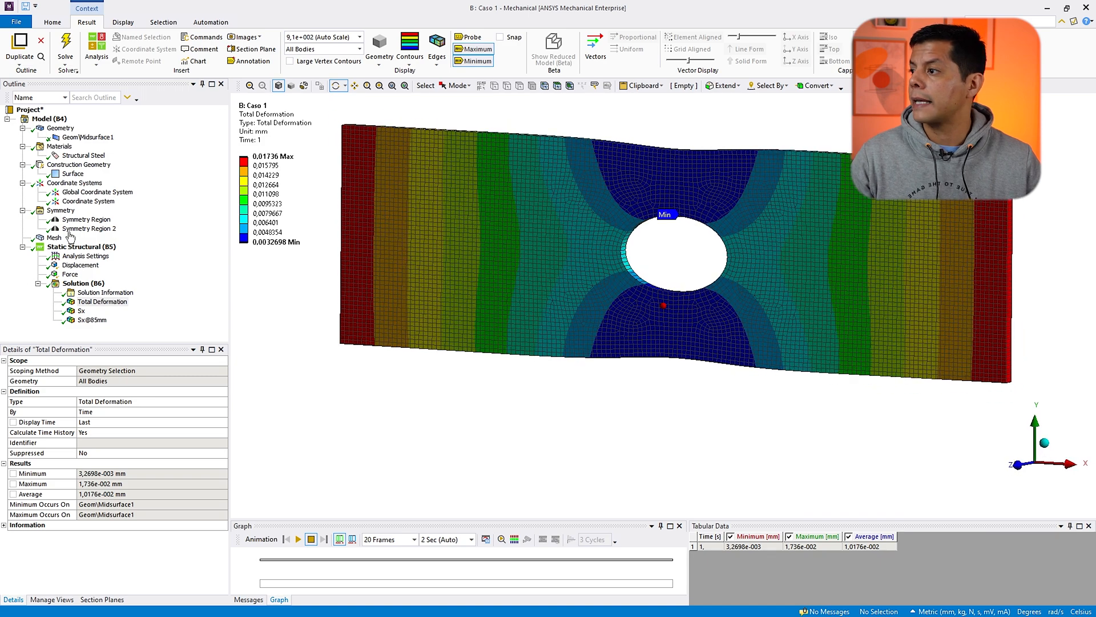
{"action": "left_click", "coordinate": [61, 257]}
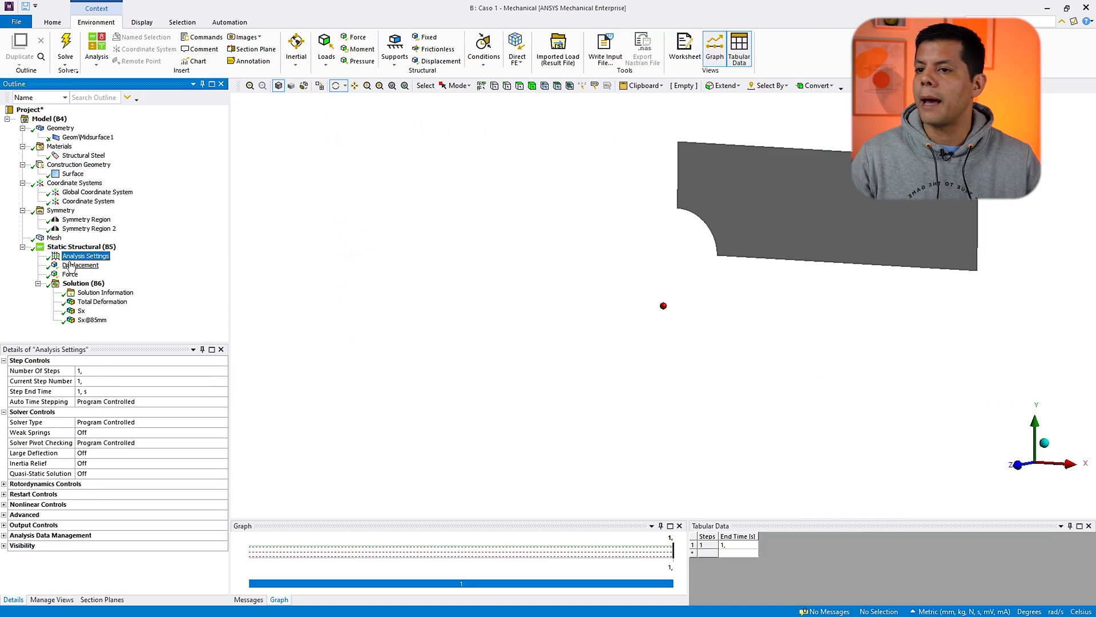
{"action": "left_click", "coordinate": [80, 304]}
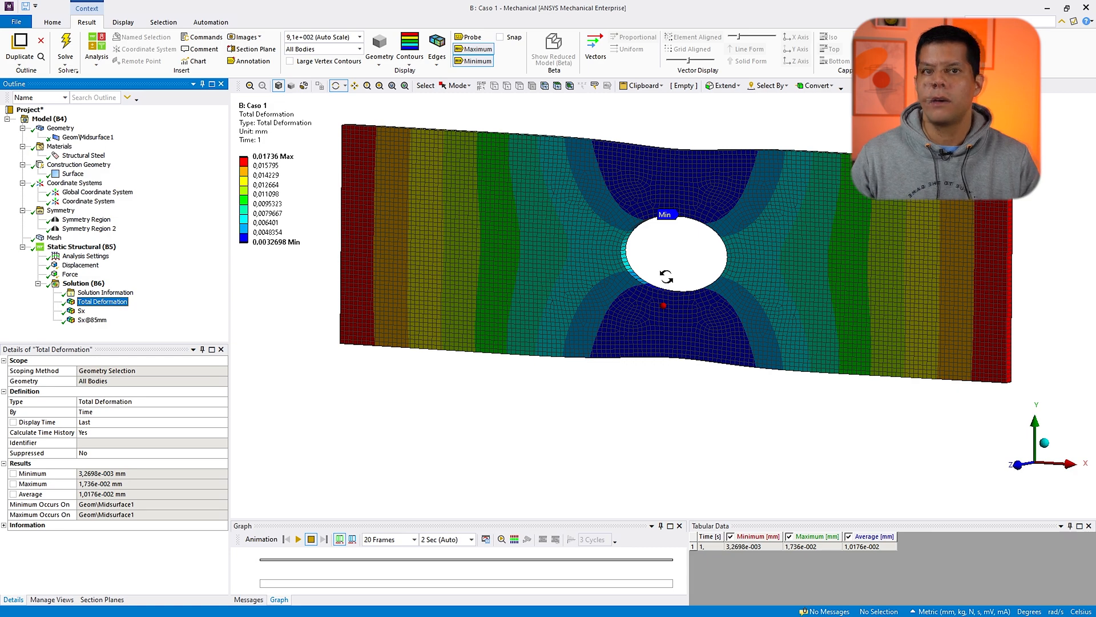
{"action": "left_click_drag", "start_coordinate": [666, 276], "coordinate": [678, 194]}
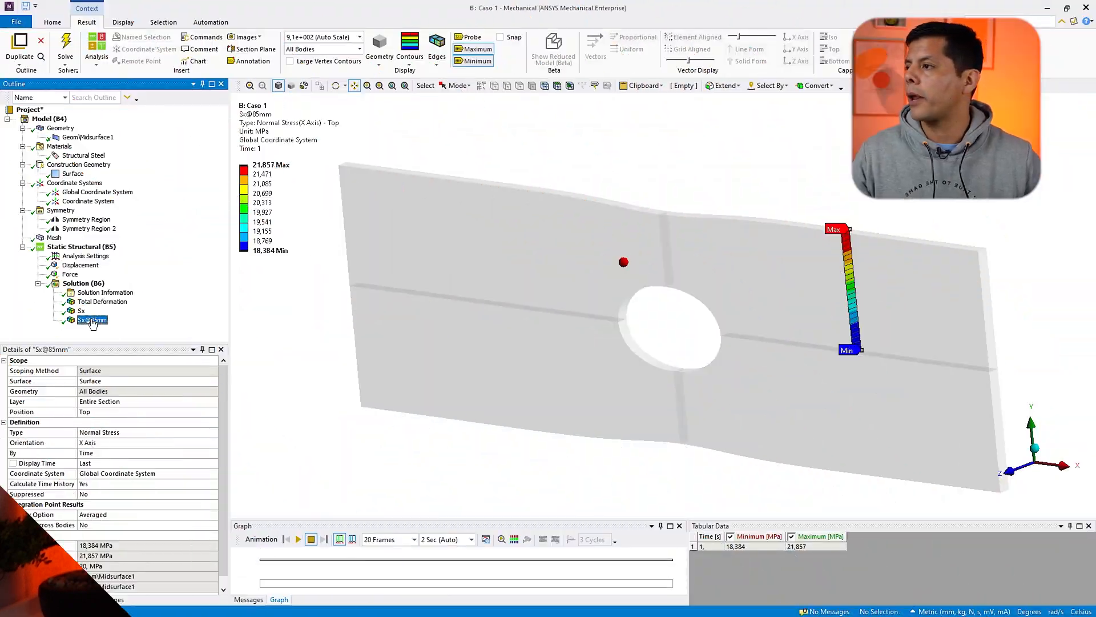
Step: Review the midsurface body's thickness property and the Sx normal stress result around the hole
{"action": "left_click", "coordinate": [98, 138]}
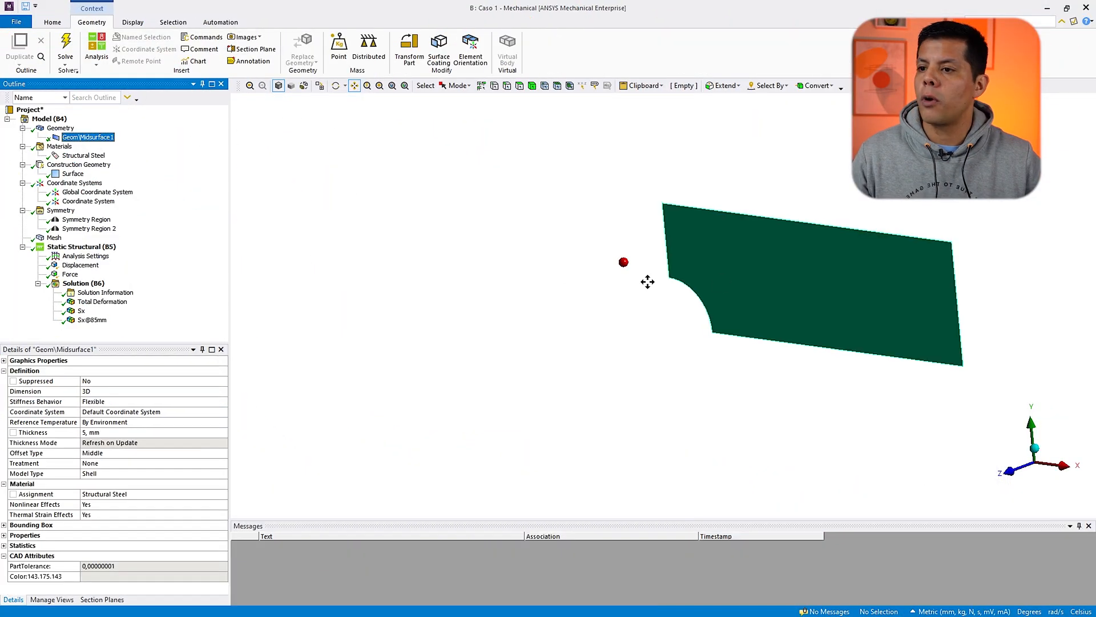
{"action": "left_click_drag", "start_coordinate": [758, 278], "coordinate": [659, 274]}
{"action": "scroll", "coordinate": [666, 271], "scroll_direction": "up", "scroll_amount": 5}
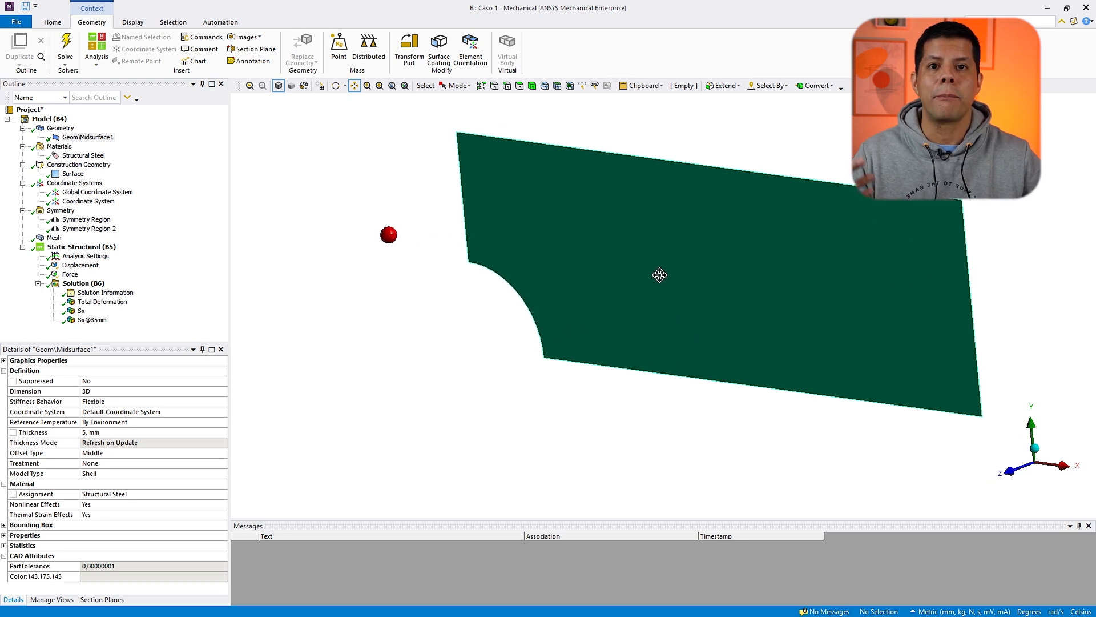
{"action": "left_click", "coordinate": [106, 433]}
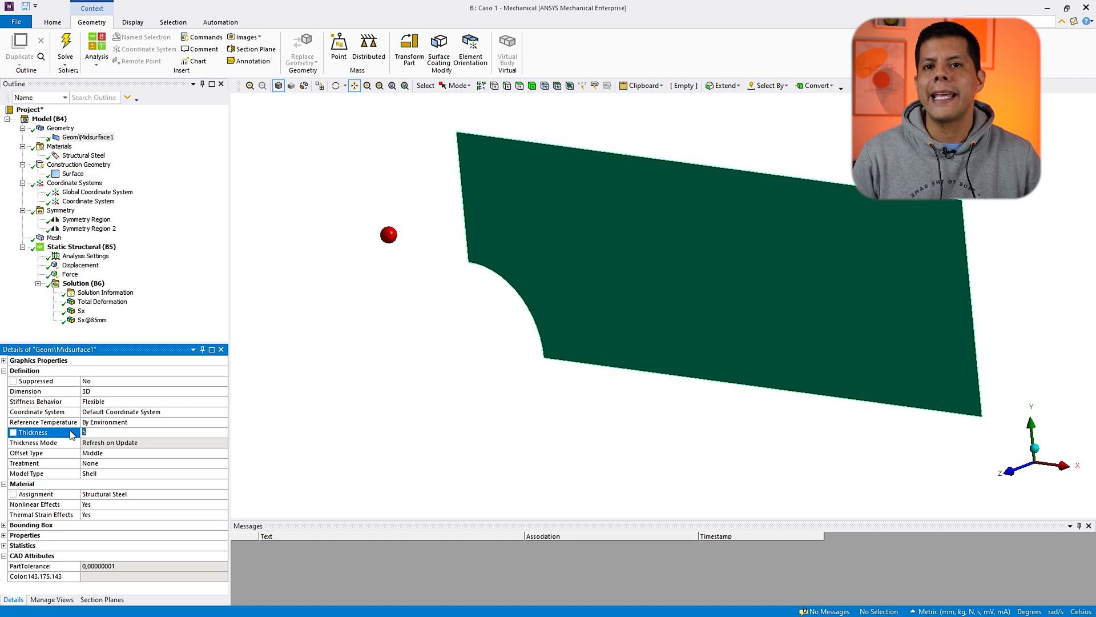
{"action": "left_click", "coordinate": [81, 311]}
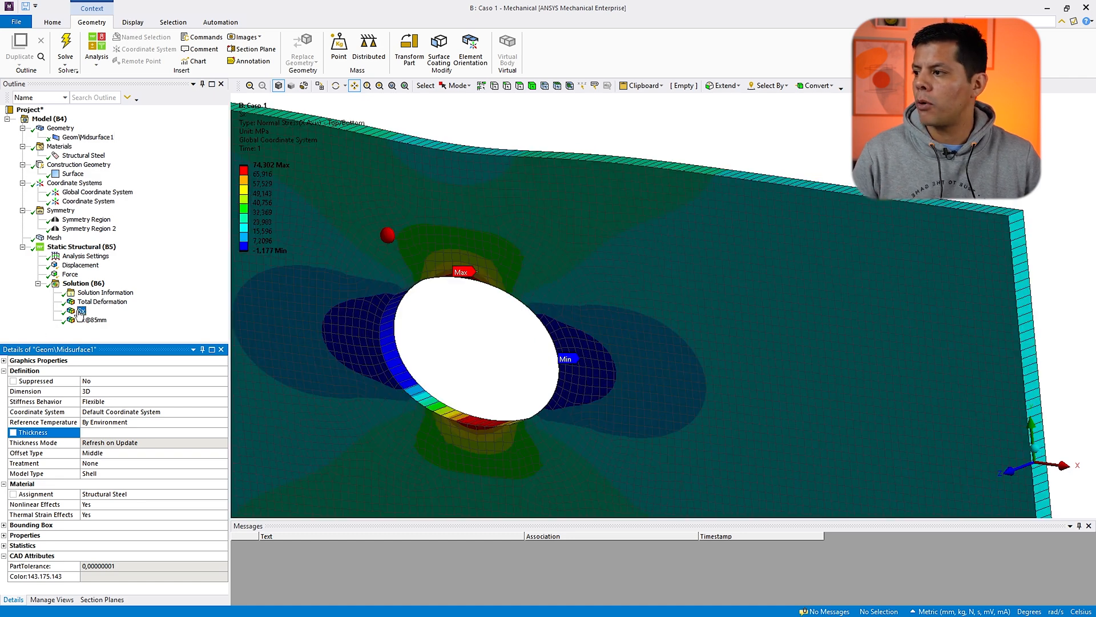
{"action": "left_click_drag", "start_coordinate": [621, 320], "coordinate": [720, 267]}
{"action": "scroll", "coordinate": [723, 263], "scroll_direction": "down", "scroll_amount": 4}
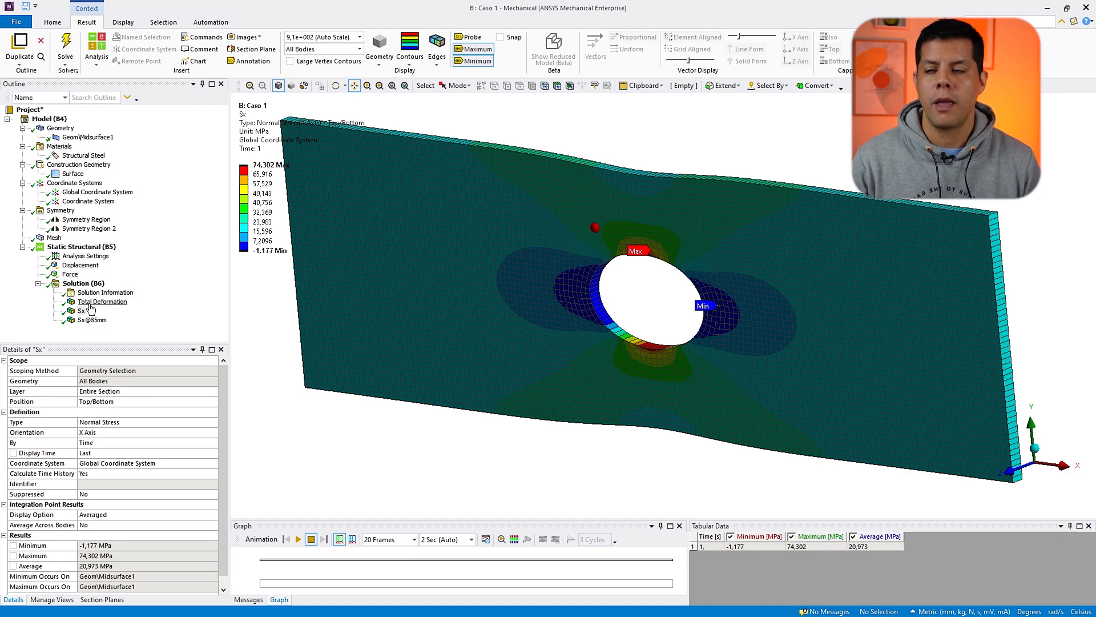
Step: Promote the midsurface body's 5 mm thickness to a design parameter
{"action": "left_click", "coordinate": [83, 139]}
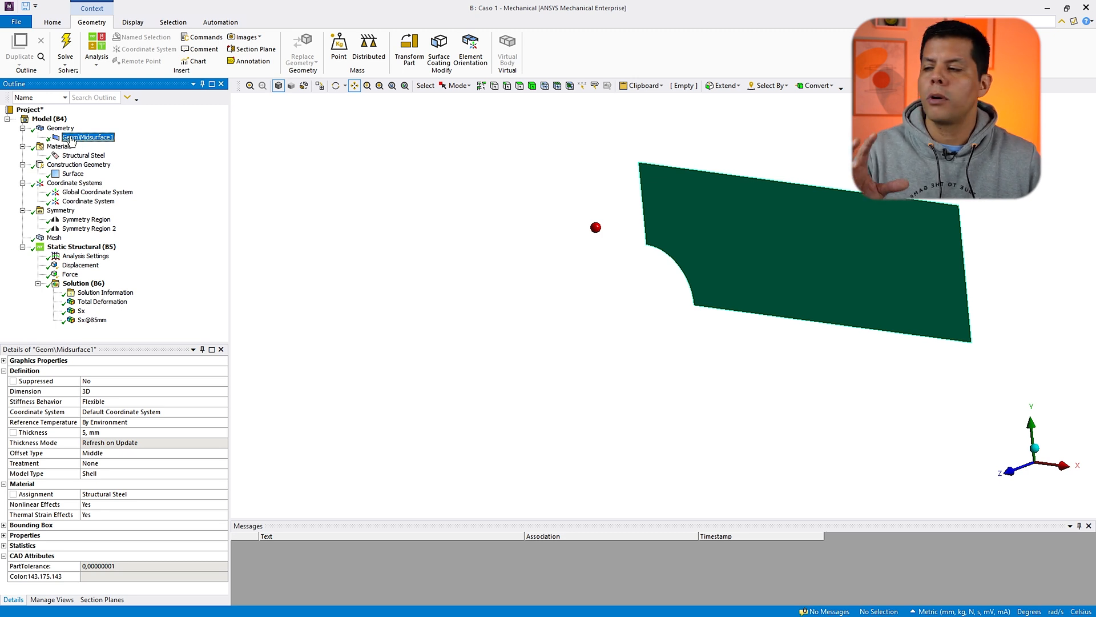
{"action": "left_click", "coordinate": [101, 432]}
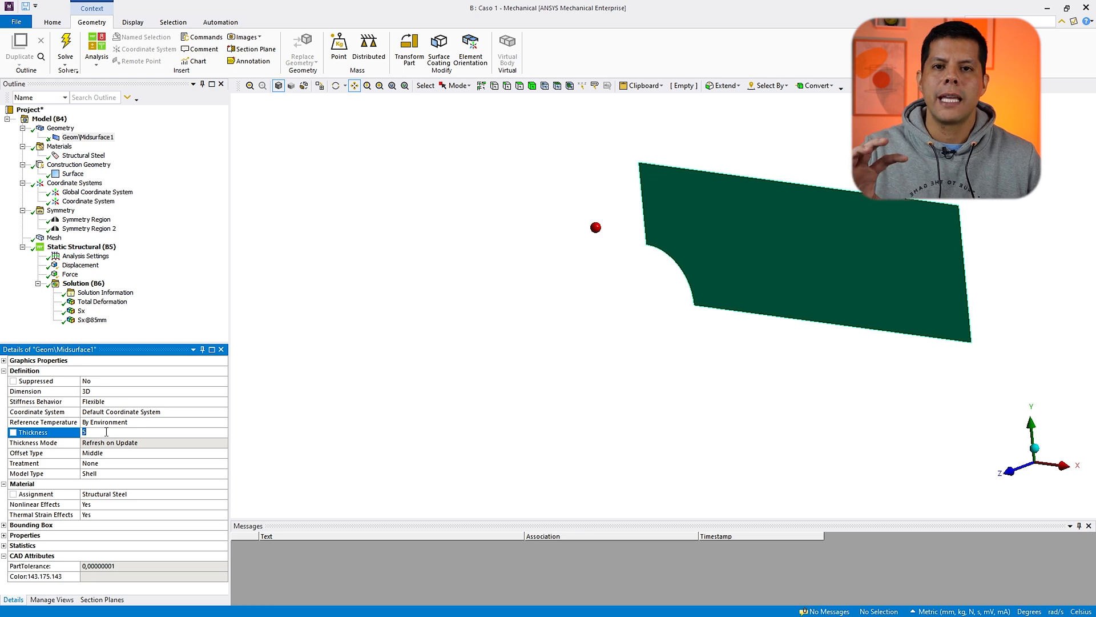
{"action": "key", "text": "Return"}
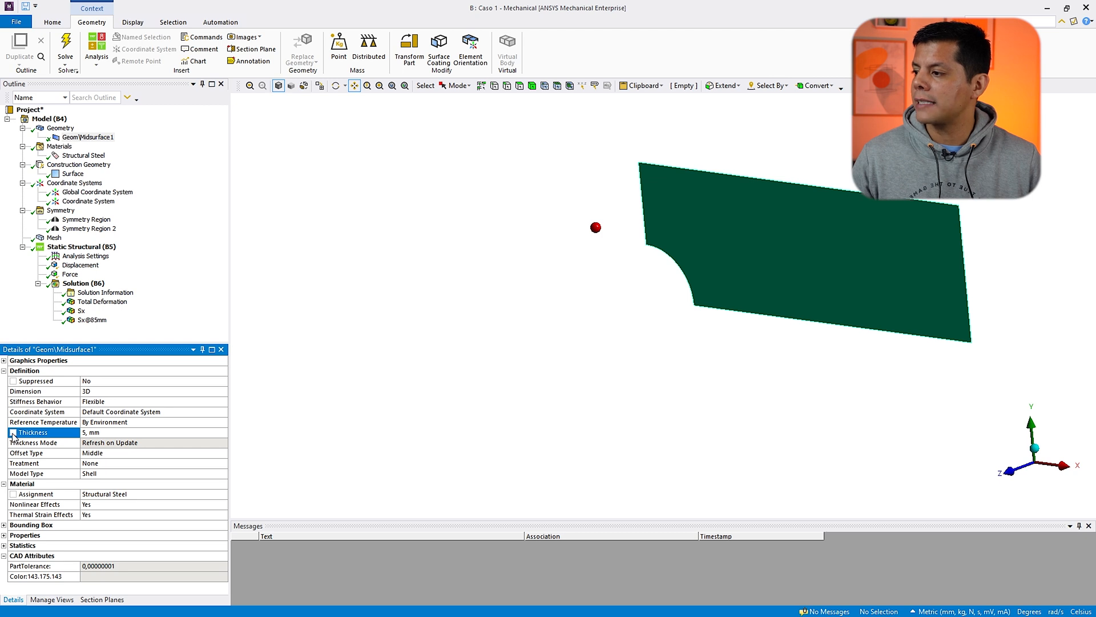
{"action": "left_click", "coordinate": [12, 432]}
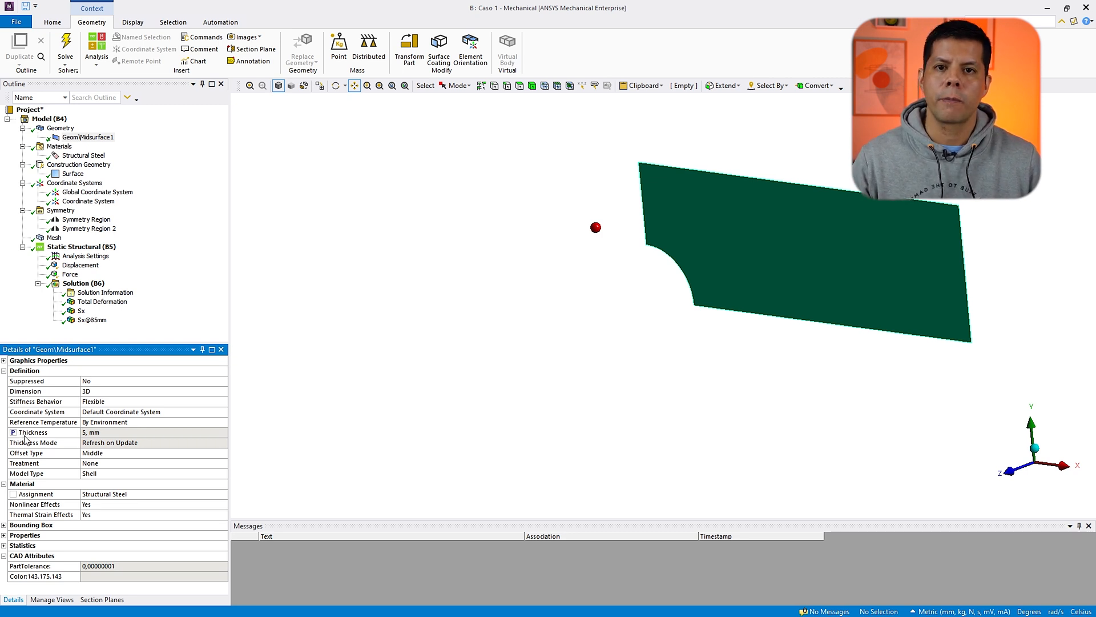
Step: Expose the midsurface body's mass under Properties as a parameter
{"action": "left_click", "coordinate": [104, 434]}
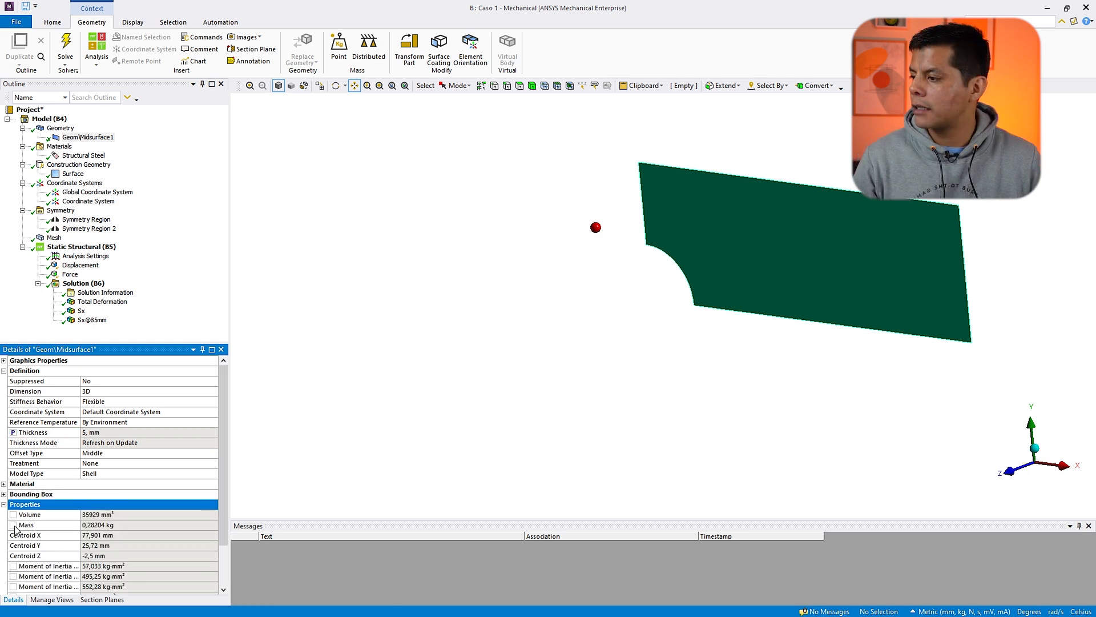
{"action": "left_click", "coordinate": [13, 525]}
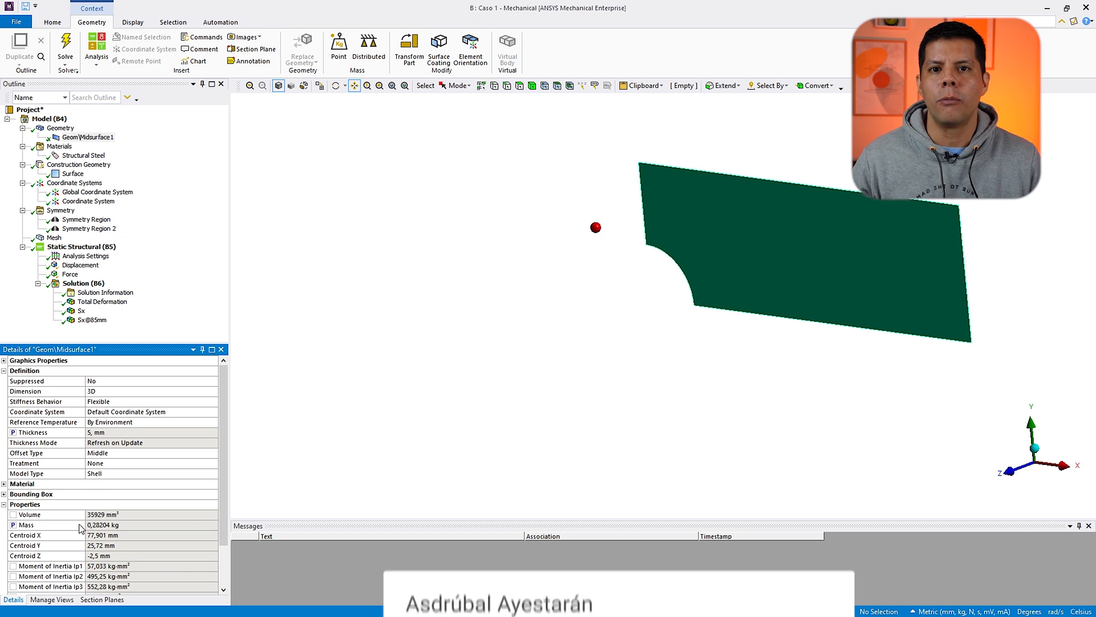
{"action": "scroll", "coordinate": [80, 528], "scroll_direction": "down", "scroll_amount": 2}
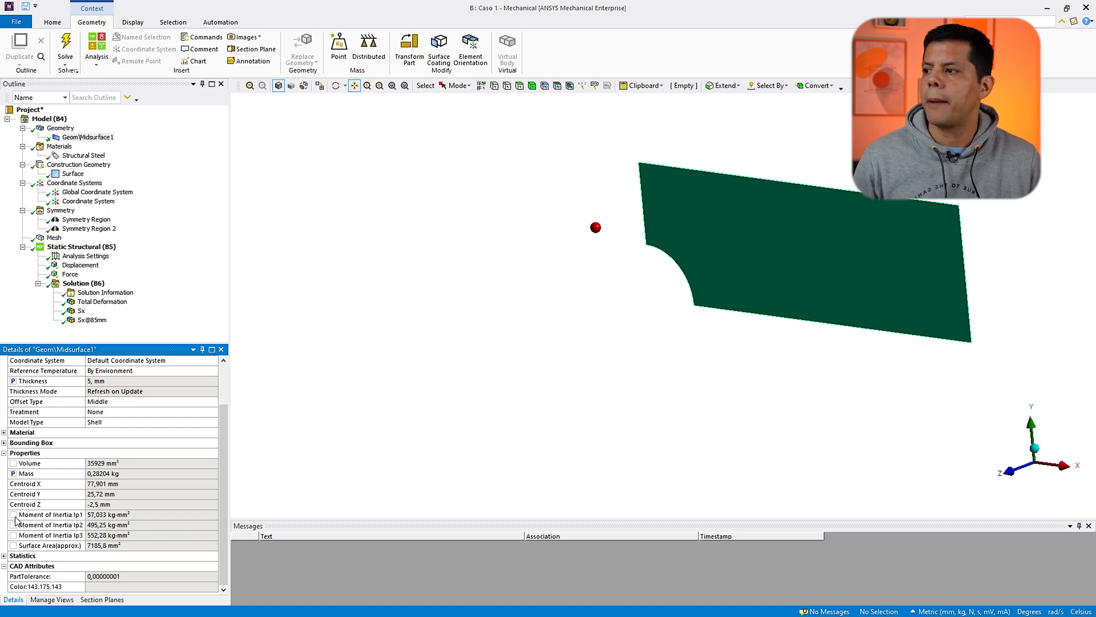
Step: Promote the maximum values of the Total Deformation and Sx results to output parameters
{"action": "left_click", "coordinate": [100, 302]}
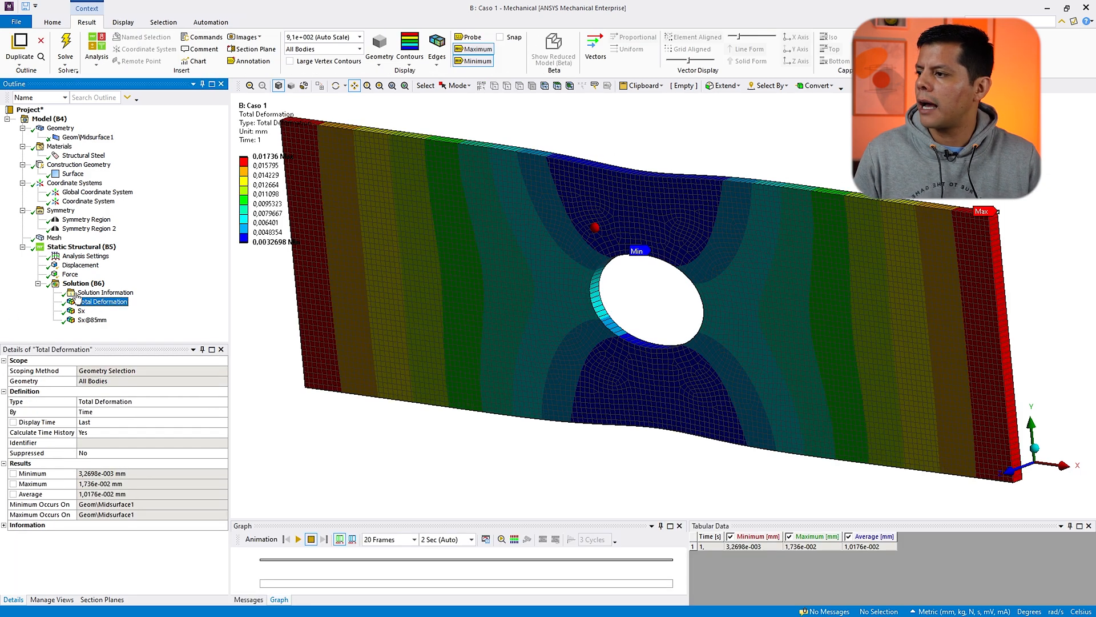
{"action": "left_click", "coordinate": [15, 490]}
{"action": "left_click", "coordinate": [83, 311]}
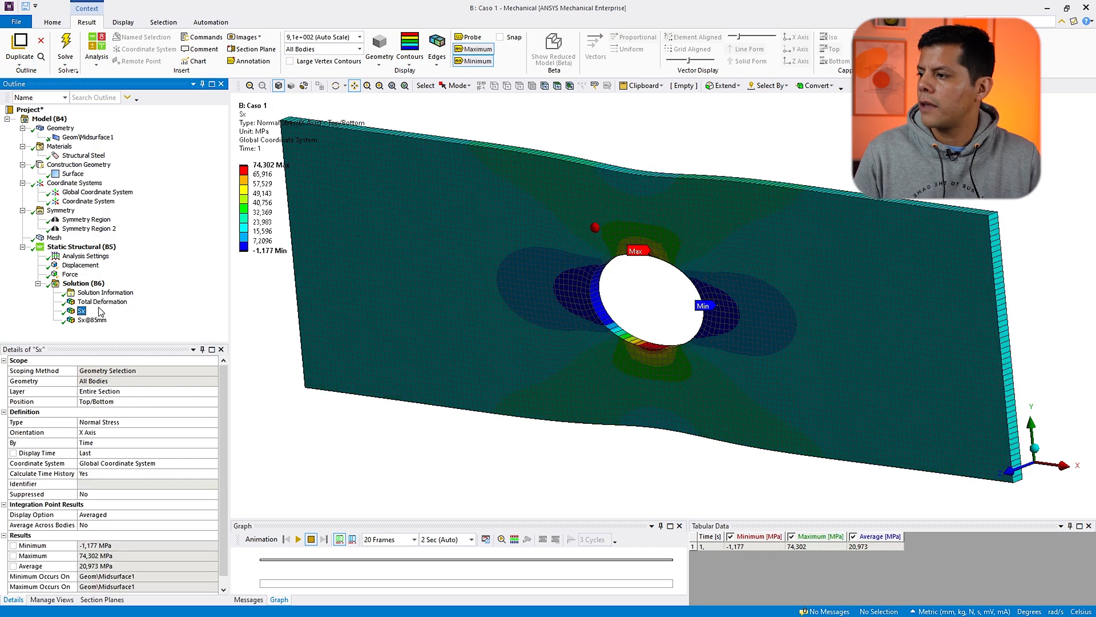
{"action": "scroll", "coordinate": [57, 485], "scroll_direction": "down", "scroll_amount": 1}
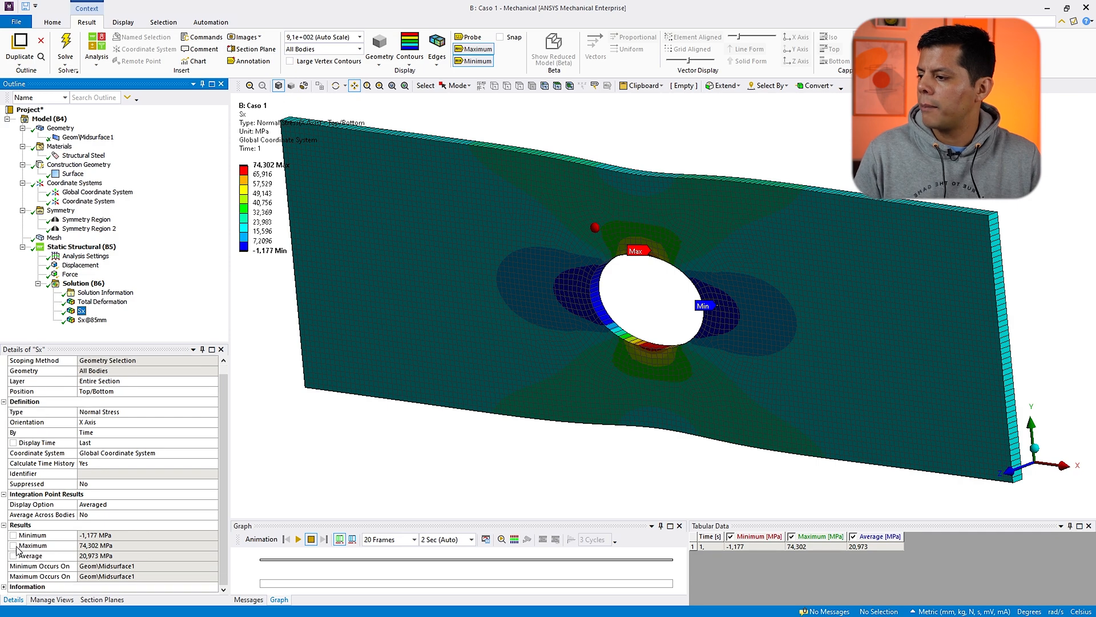
{"action": "left_click", "coordinate": [13, 546]}
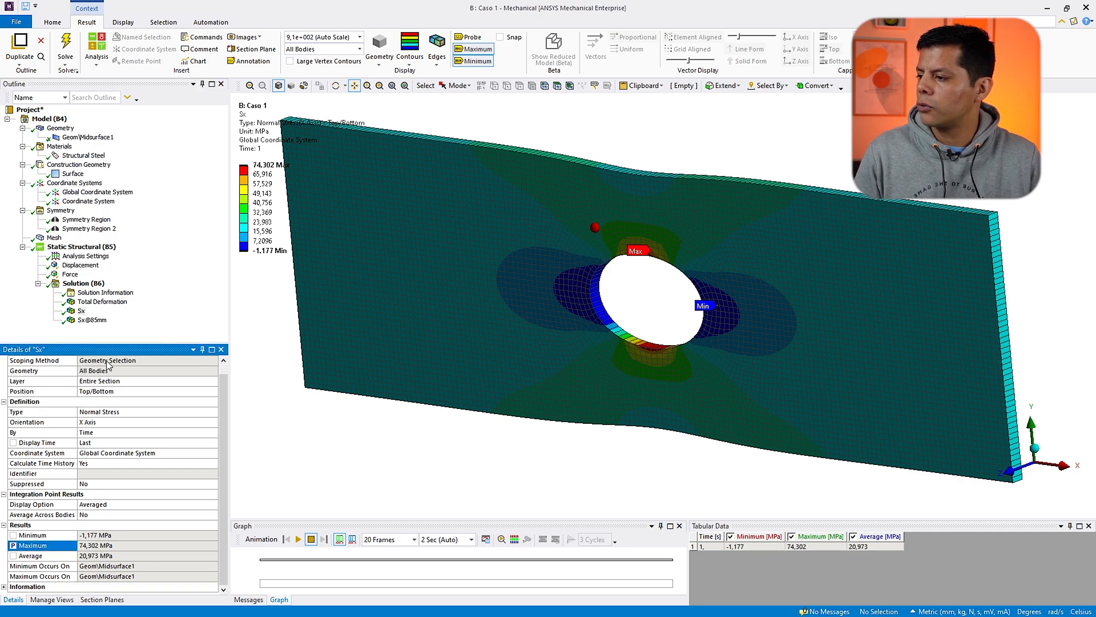
Step: Promote the maximum and average values of the Sx@85mm result to output parameters
{"action": "left_click", "coordinate": [93, 322]}
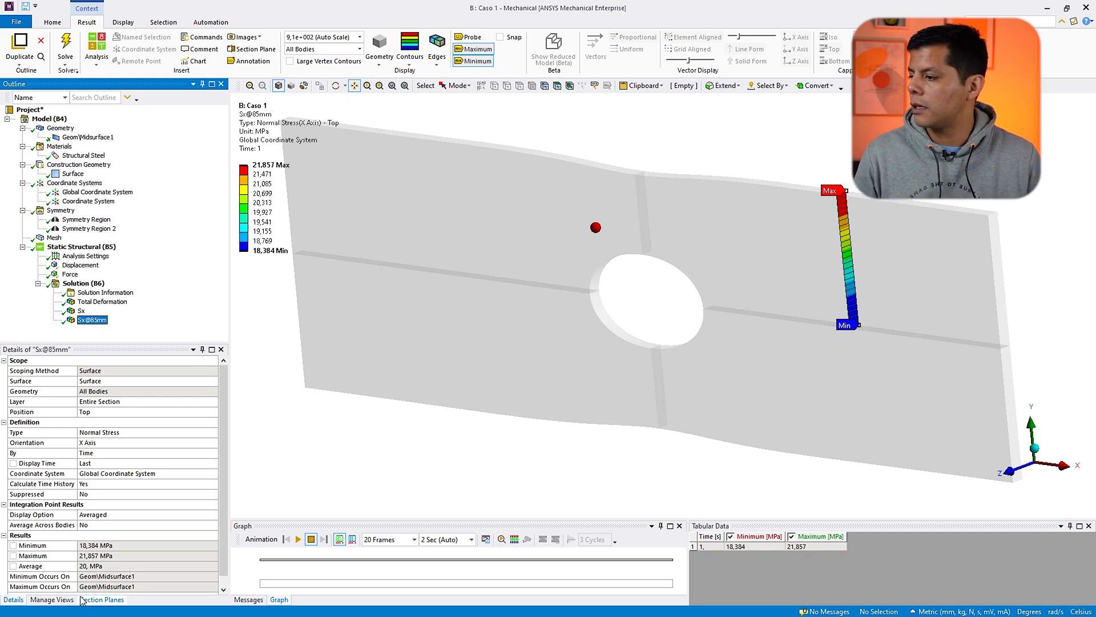
{"action": "left_click", "coordinate": [13, 556]}
{"action": "left_click", "coordinate": [13, 565]}
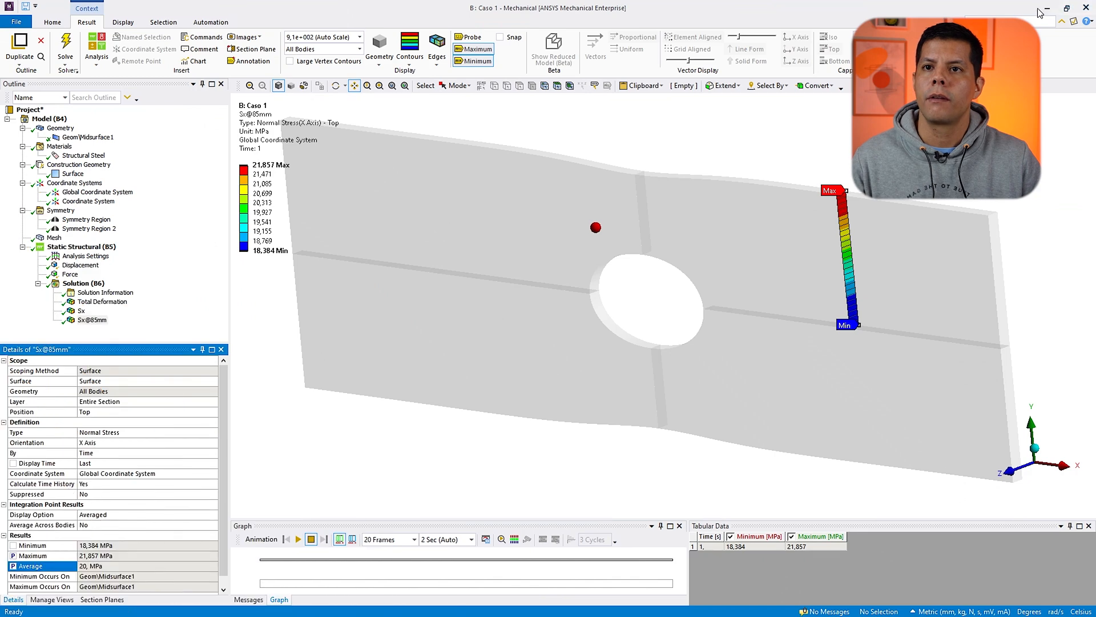
Step: Switch to the Workbench project schematic and open the Parameter Set
{"action": "left_click", "coordinate": [1047, 8]}
{"action": "left_click", "coordinate": [623, 242]}
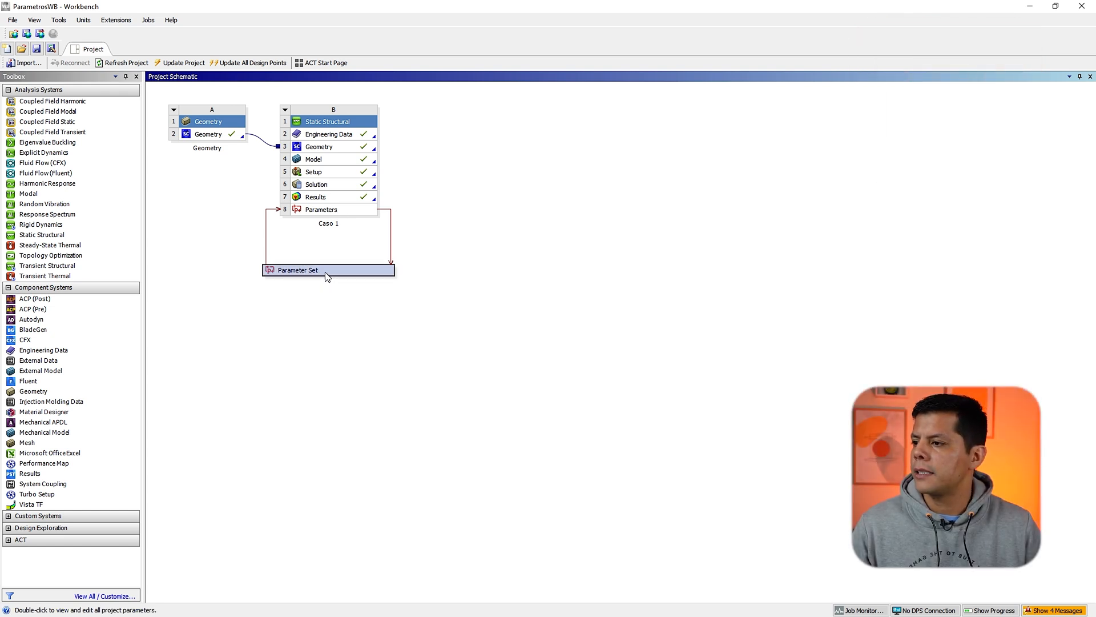
{"action": "double_click", "coordinate": [328, 270]}
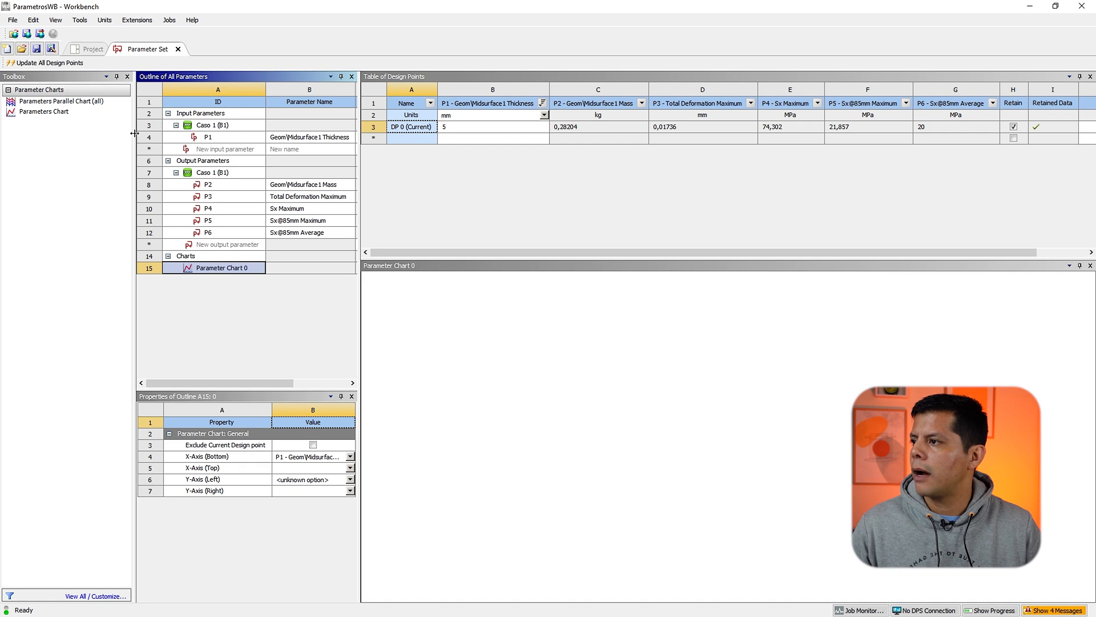
Step: Widen the outline of all parameters so names, values and units are visible
{"action": "left_click_drag", "start_coordinate": [135, 133], "coordinate": [126, 133]}
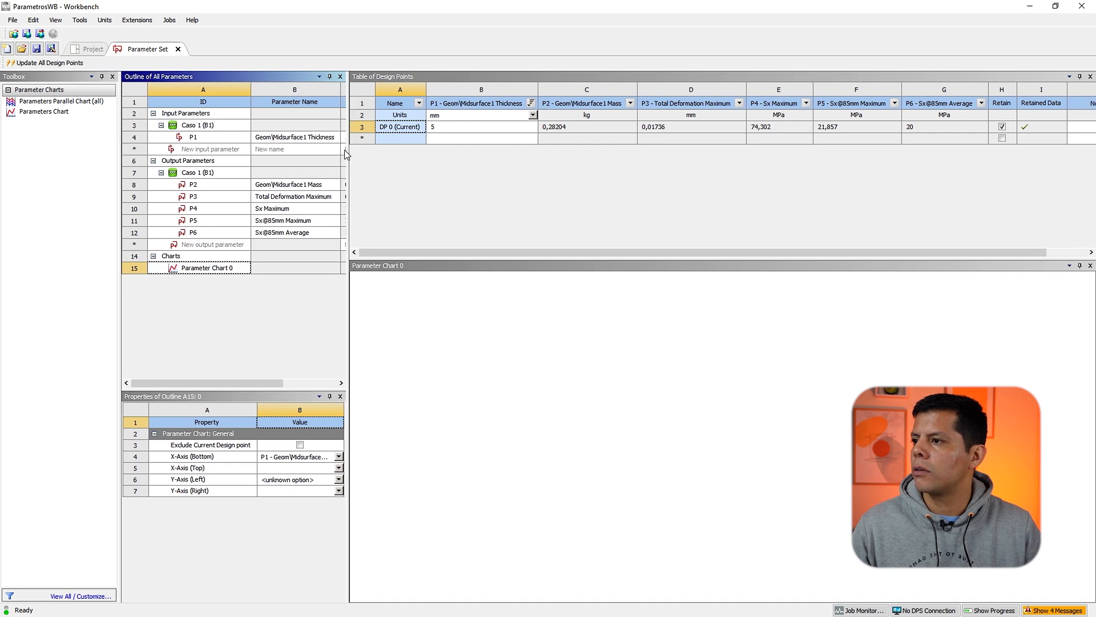
{"action": "left_click_drag", "start_coordinate": [346, 149], "coordinate": [442, 151]}
{"action": "double_click", "coordinate": [312, 139]}
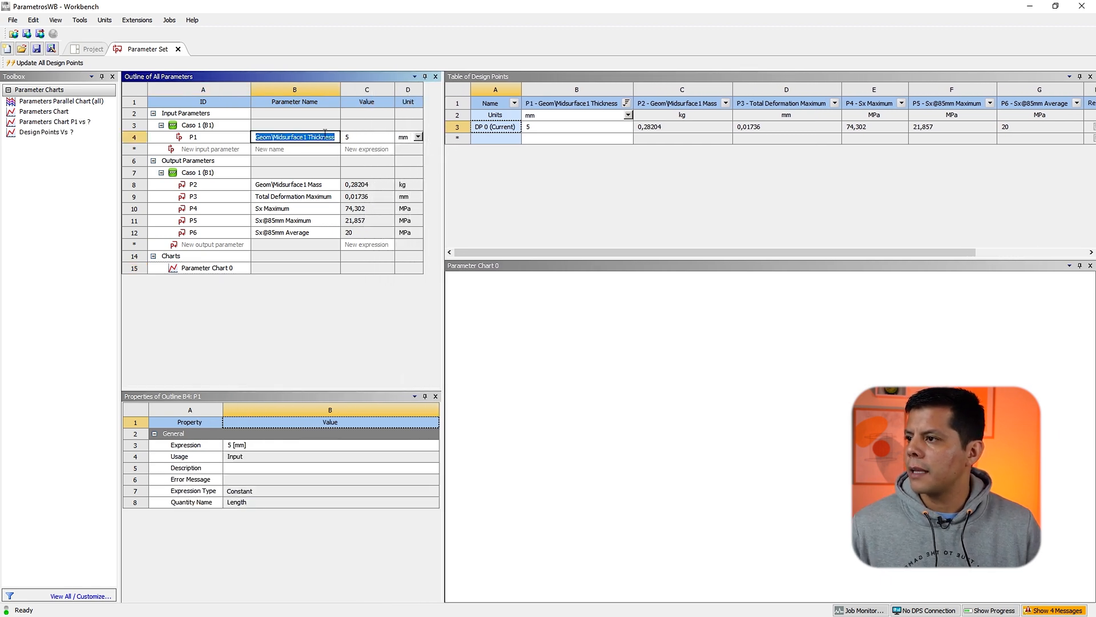
{"action": "left_click", "coordinate": [241, 140]}
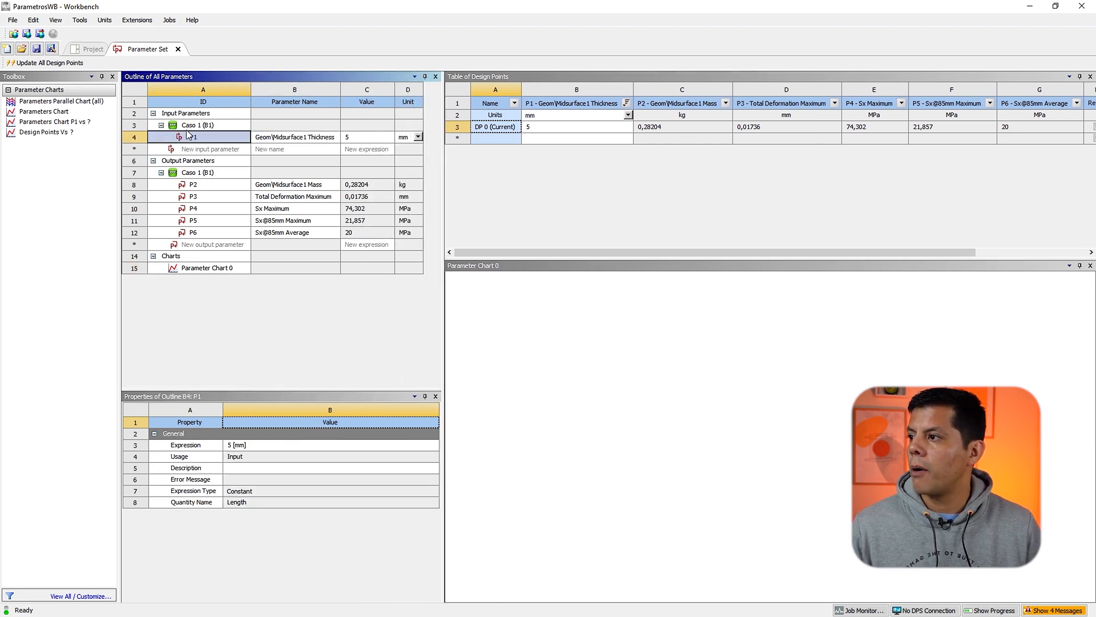
Step: Collapse the Charts group while keeping input and output parameter groups expanded
{"action": "left_click", "coordinate": [153, 113]}
{"action": "left_click", "coordinate": [153, 124]}
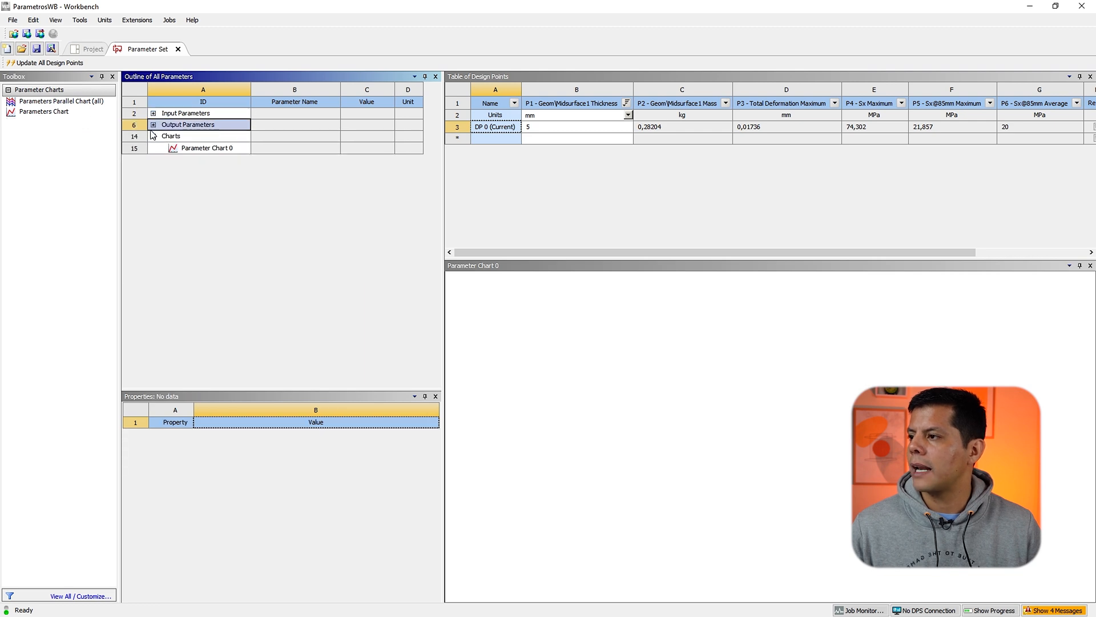
{"action": "left_click", "coordinate": [153, 136]}
{"action": "left_click", "coordinate": [153, 113]}
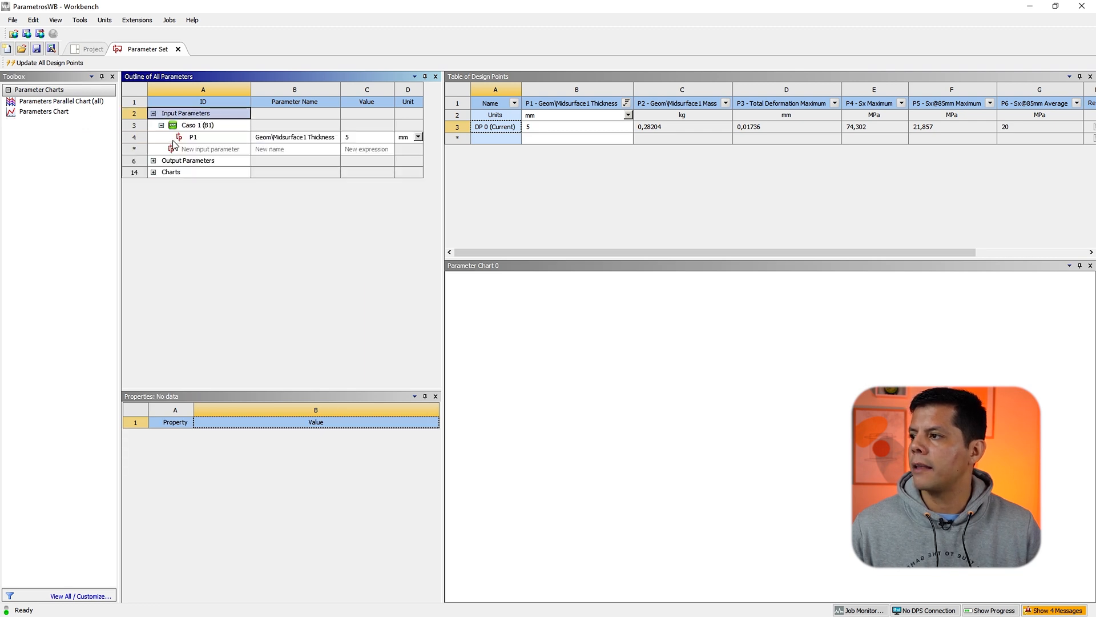
{"action": "left_click", "coordinate": [157, 162]}
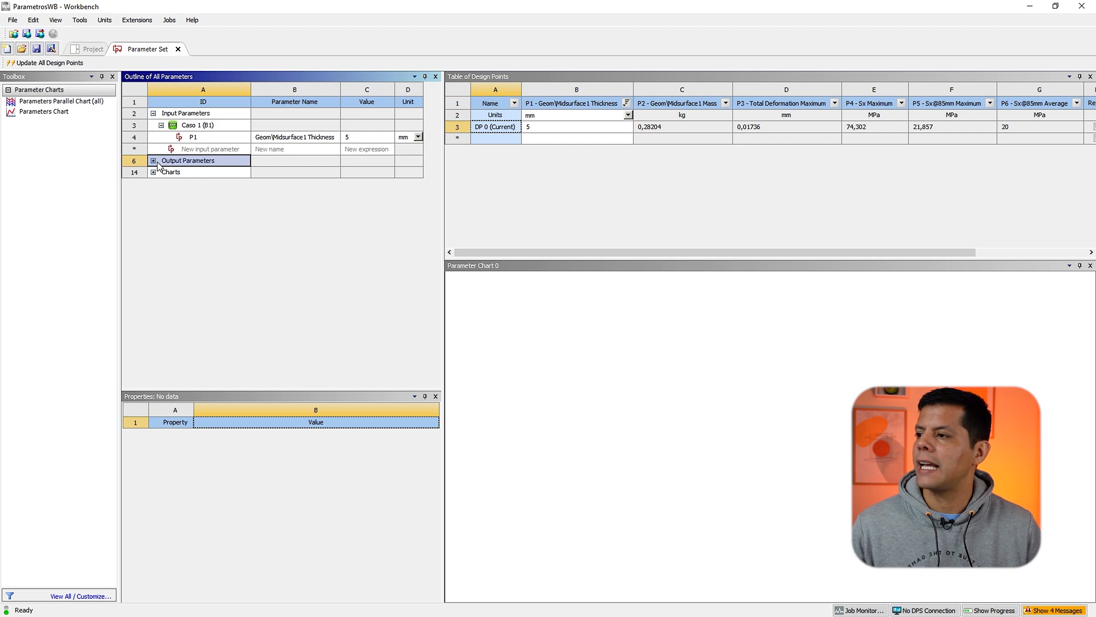
{"action": "left_click", "coordinate": [153, 161]}
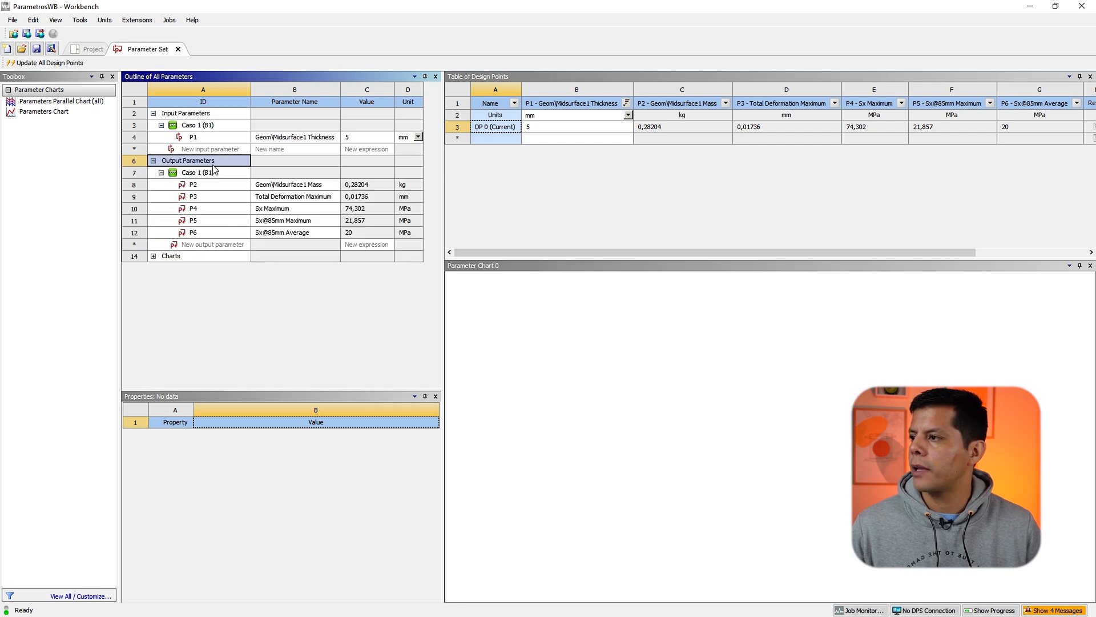
Step: Rename the thickness input parameter P1 as Espesor
{"action": "left_click", "coordinate": [290, 142]}
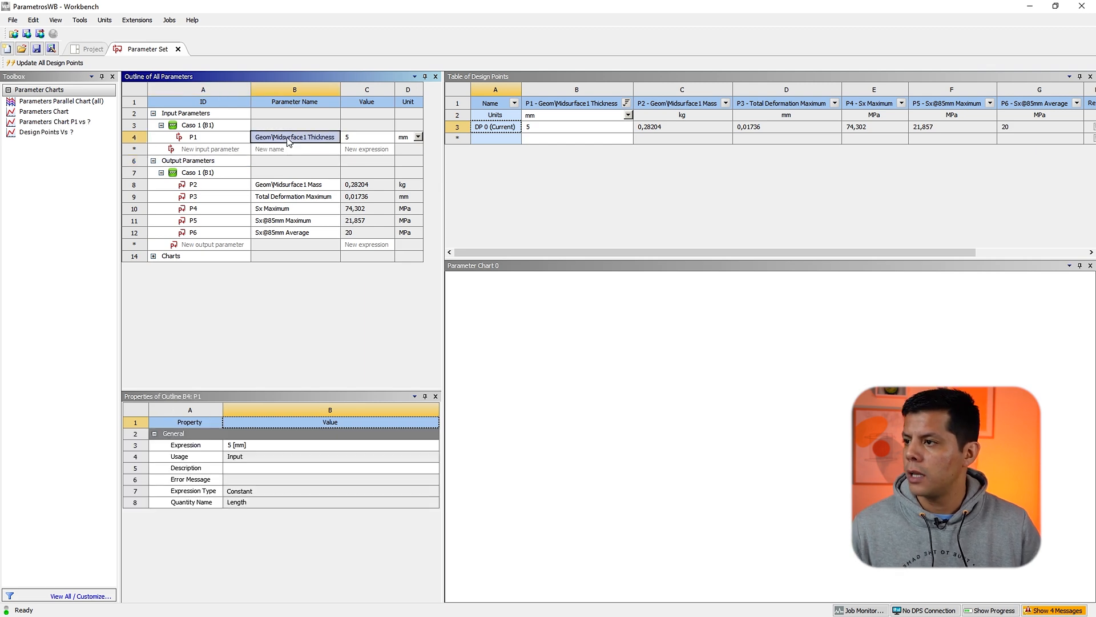
{"action": "double_click", "coordinate": [287, 138]}
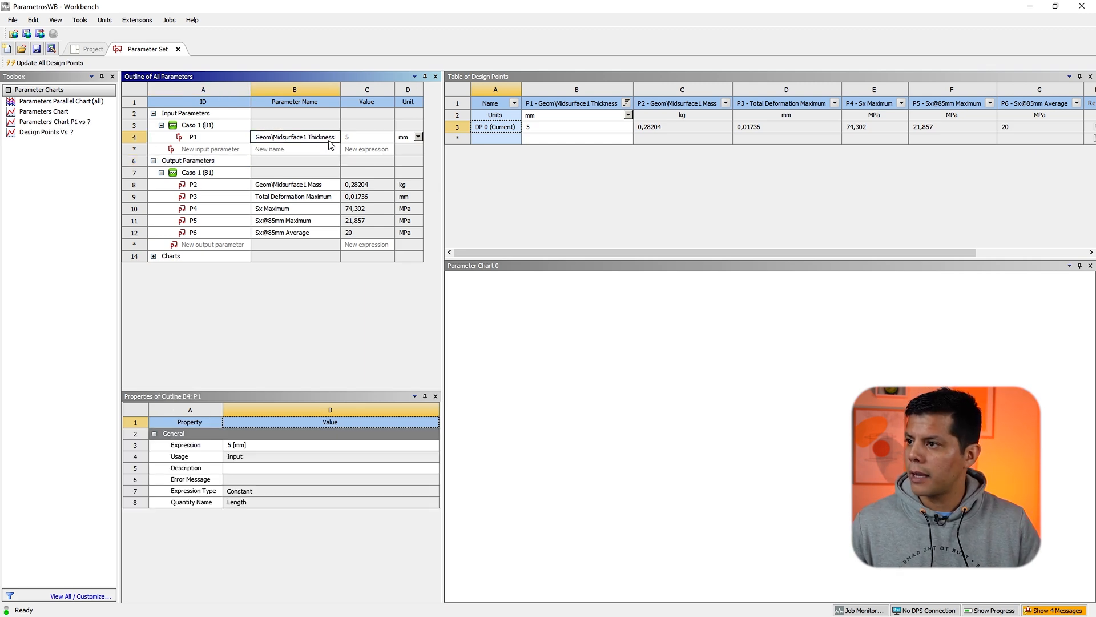
{"action": "left_click_drag", "start_coordinate": [335, 138], "coordinate": [269, 138]}
{"action": "type", "text": "Espesor"}
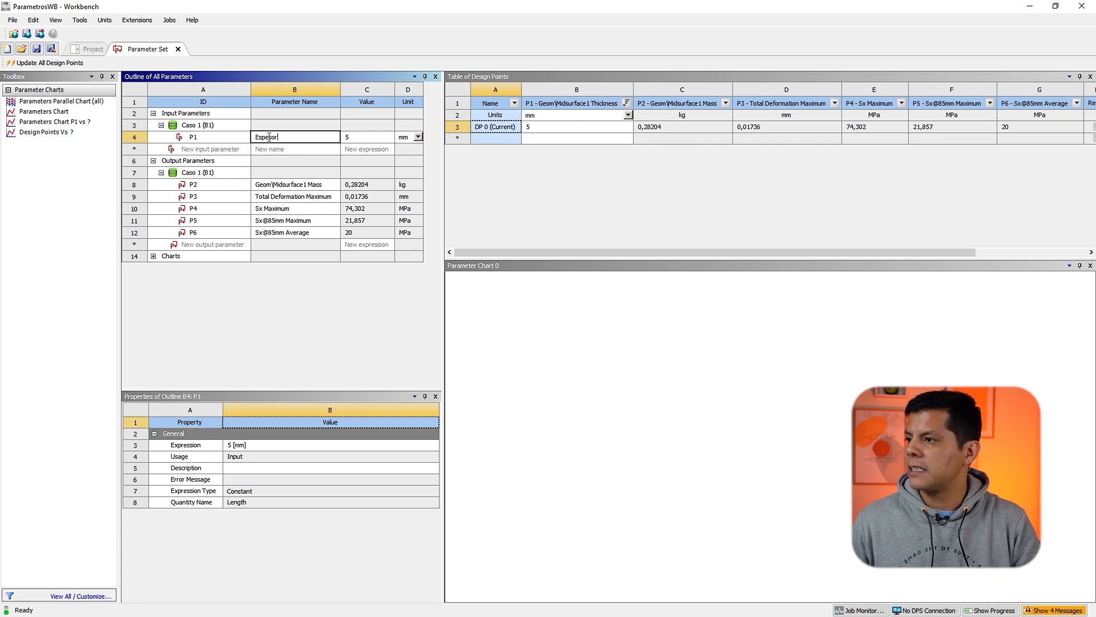
{"action": "key", "text": "Return"}
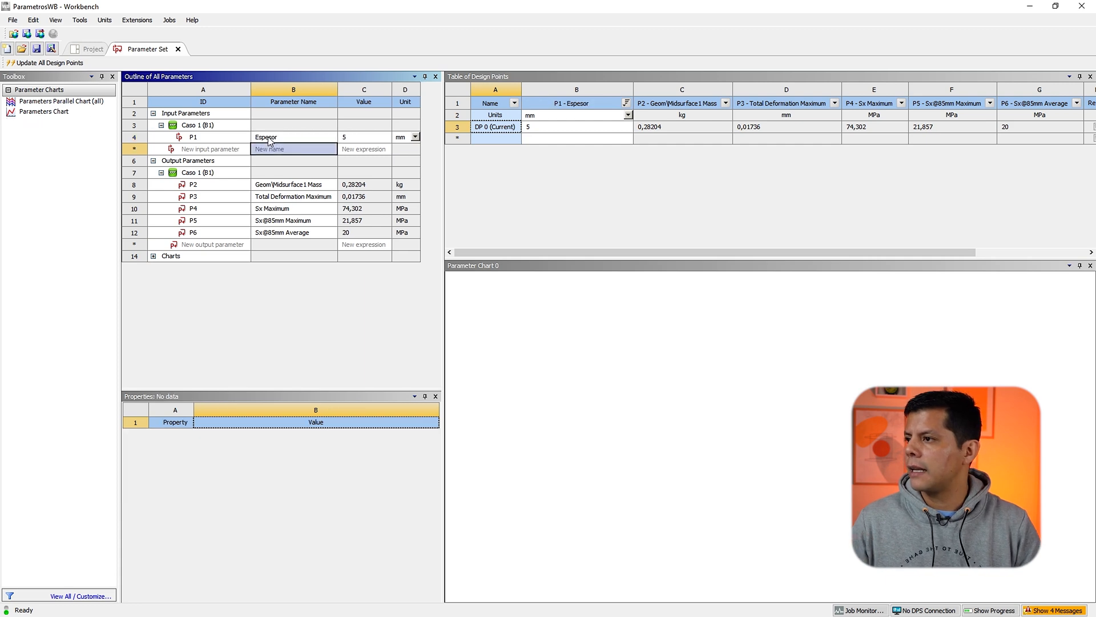
Step: Open the unit list of the thickness parameter to check available length units
{"action": "left_click", "coordinate": [304, 140]}
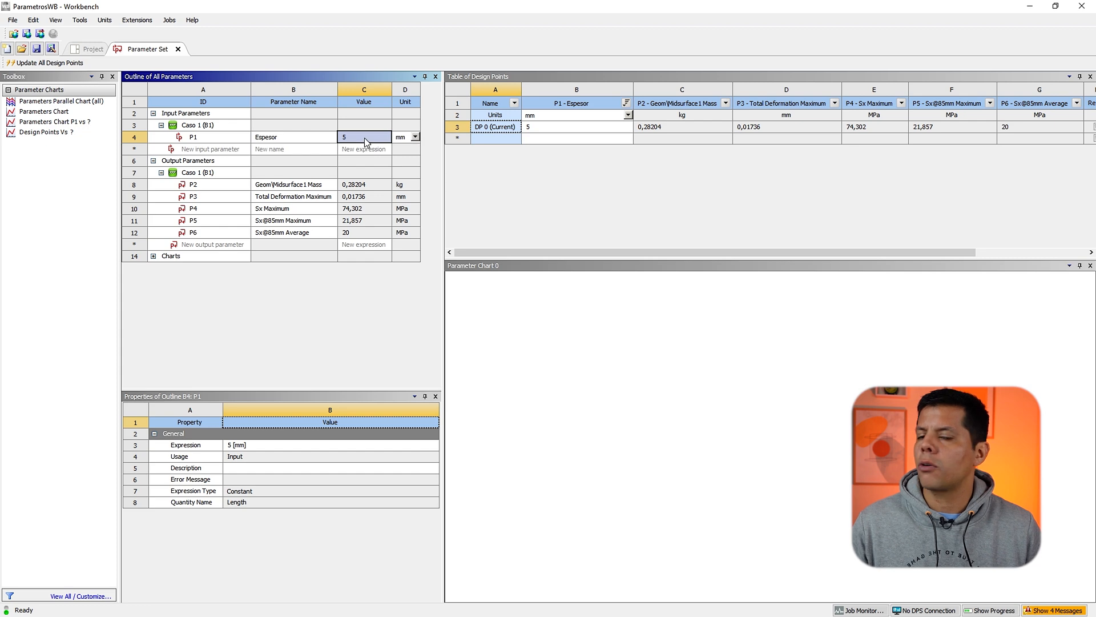
{"action": "left_click", "coordinate": [415, 137]}
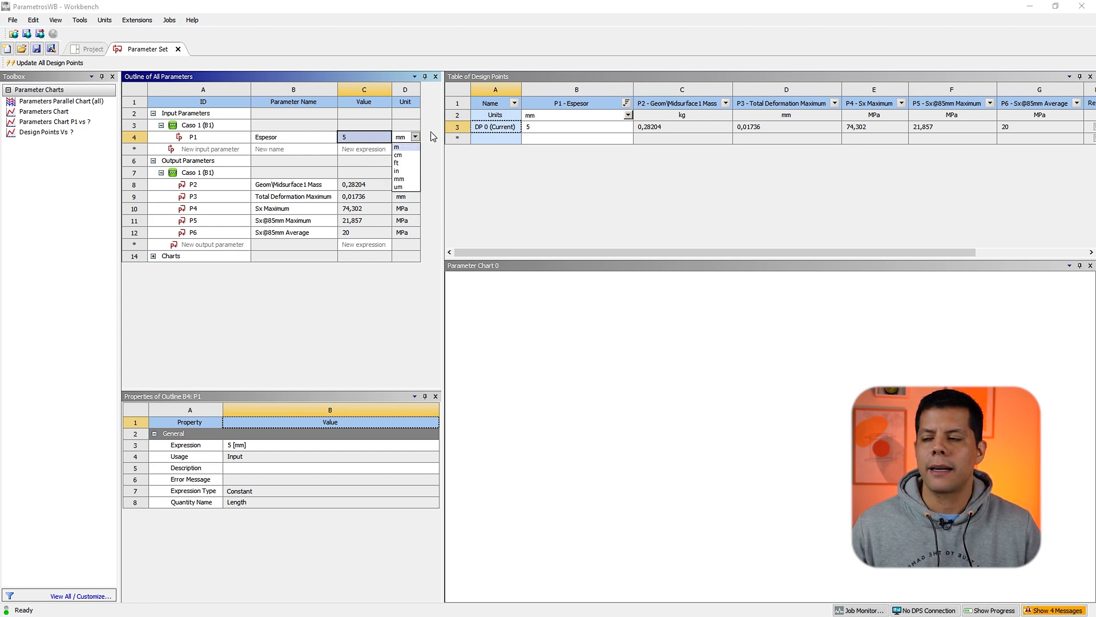
{"action": "left_click", "coordinate": [429, 136]}
Step: Rename output parameter P2 as Masa and the total deformation parameter P3 as U max
{"action": "left_click", "coordinate": [303, 184]}
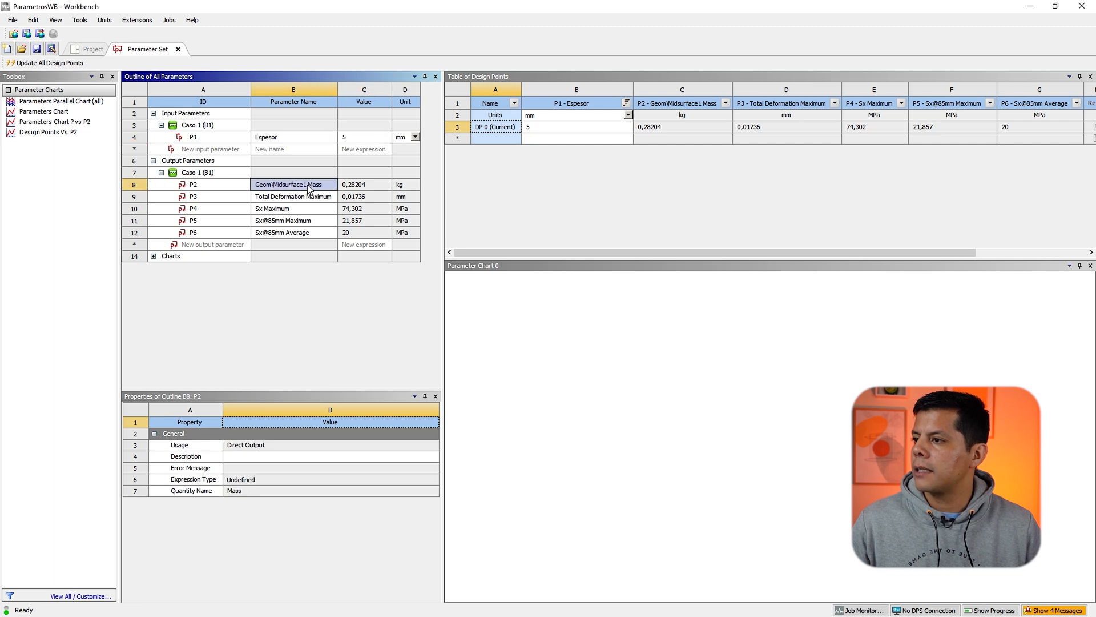
{"action": "type", "text": "Masa"}
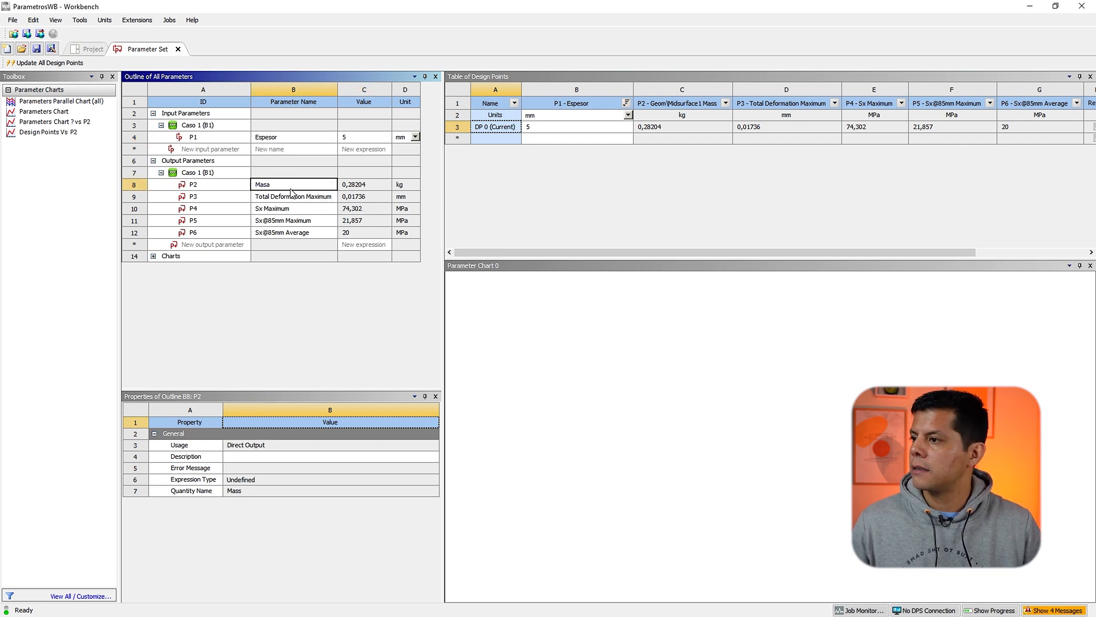
{"action": "left_click", "coordinate": [298, 196]}
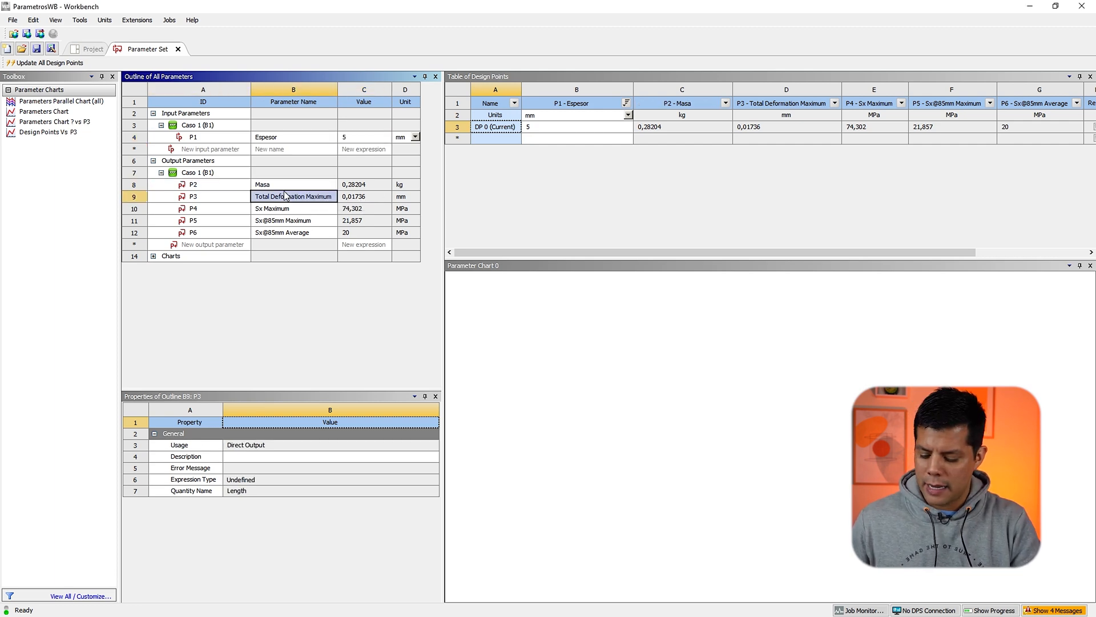
{"action": "type", "text": "U max"}
{"action": "key", "text": "Return"}
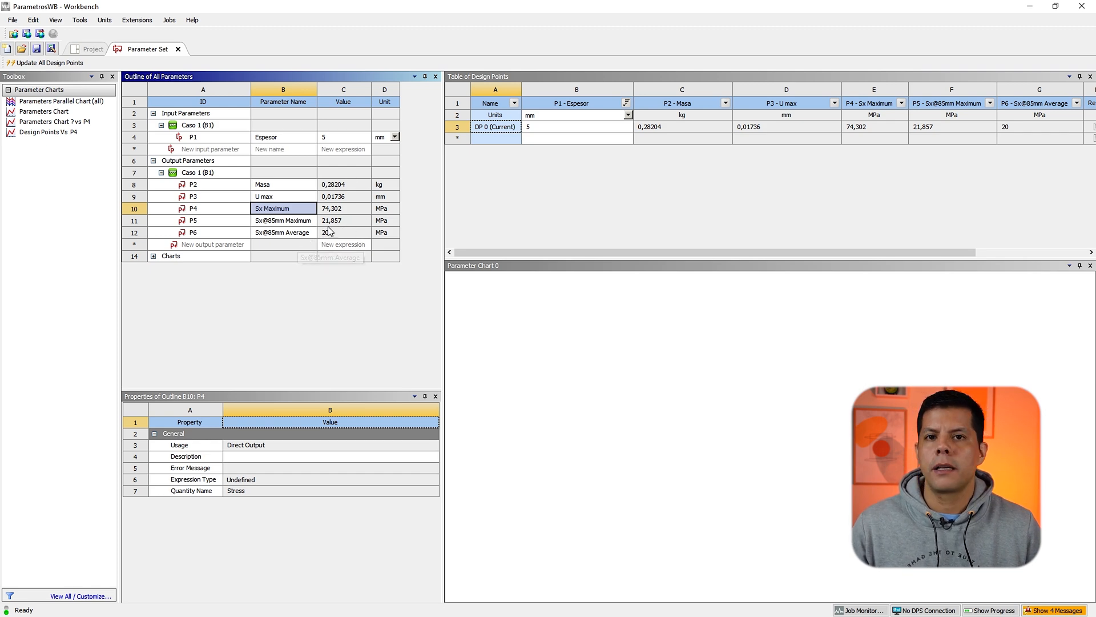
Step: Add three new design points with thickness values of 6, 8 and 10 mm
{"action": "left_click", "coordinate": [333, 188]}
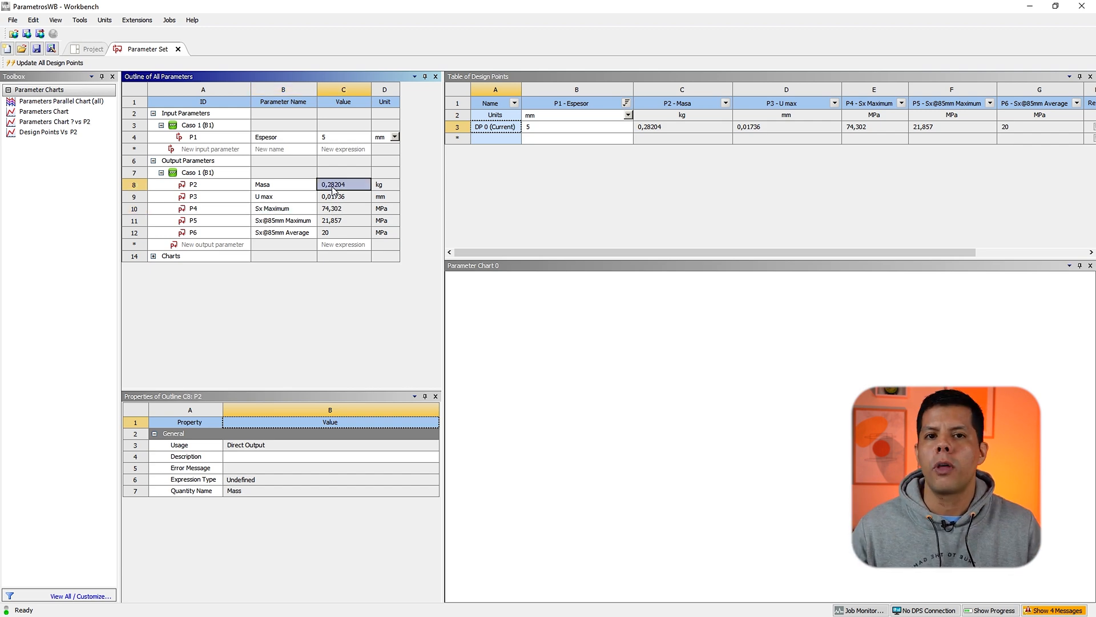
{"action": "left_click", "coordinate": [329, 139]}
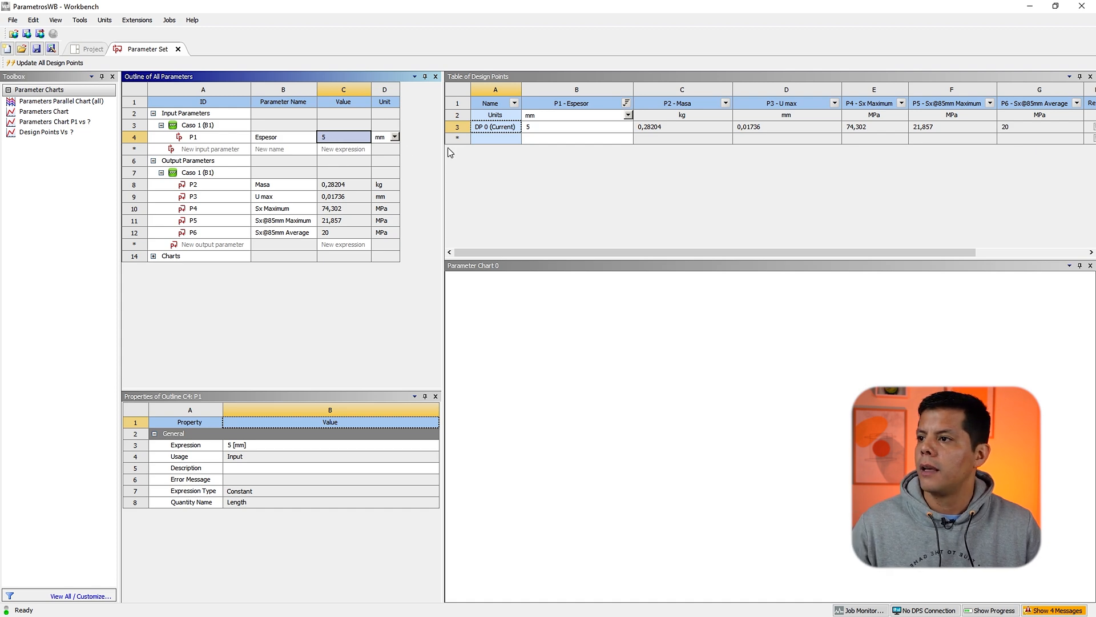
{"action": "left_click_drag", "start_coordinate": [444, 146], "coordinate": [420, 144]}
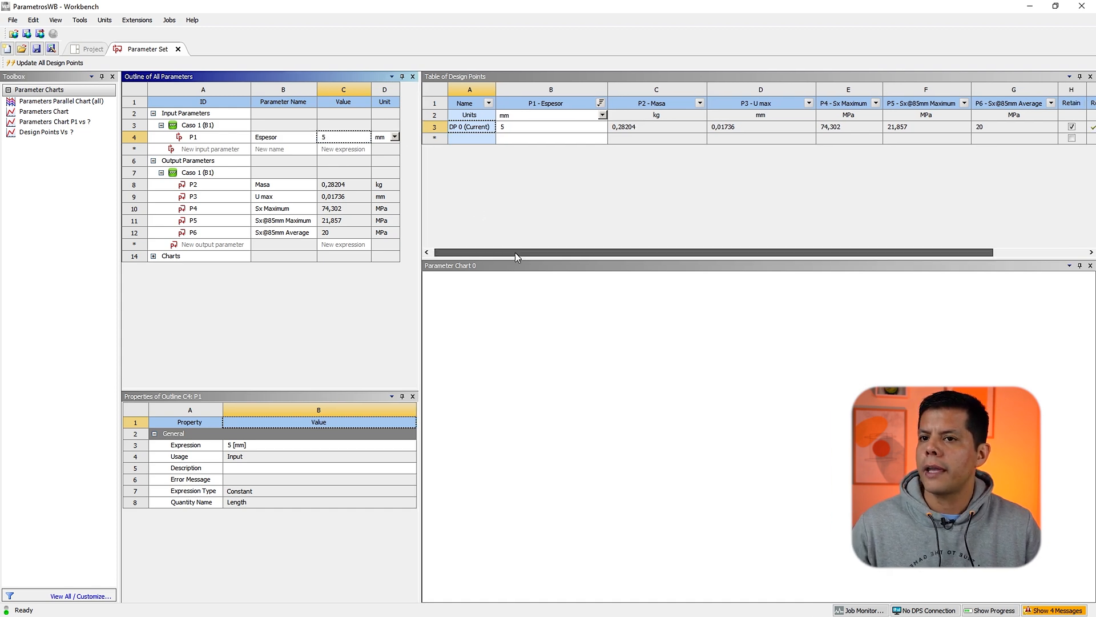
{"action": "left_click_drag", "start_coordinate": [515, 253], "coordinate": [533, 277]}
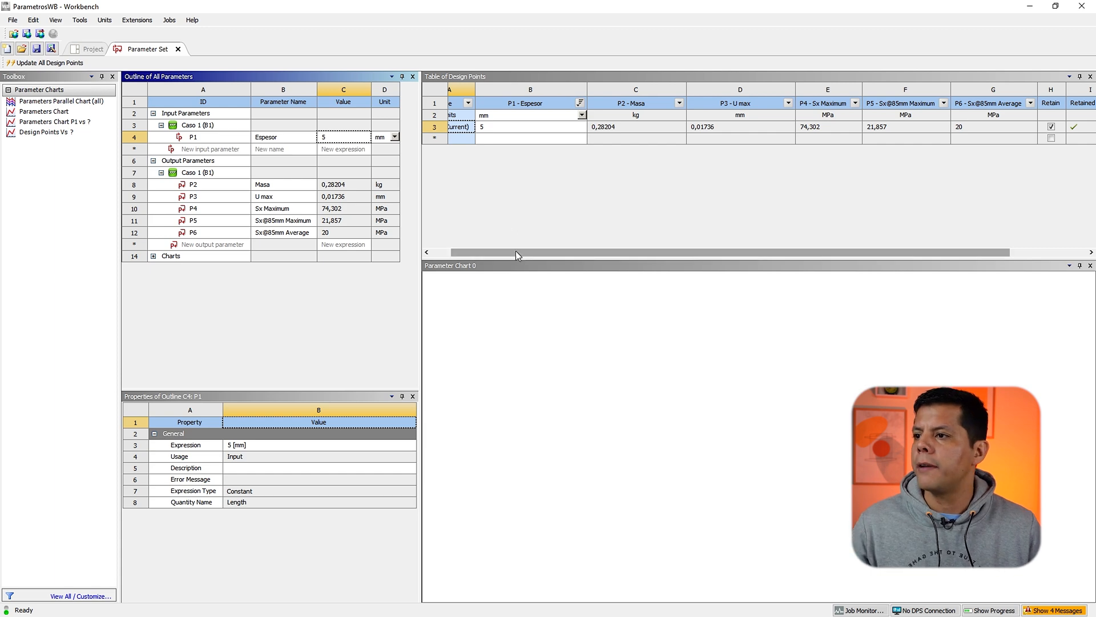
{"action": "left_click_drag", "start_coordinate": [515, 251], "coordinate": [481, 231]}
{"action": "left_click", "coordinate": [532, 138]}
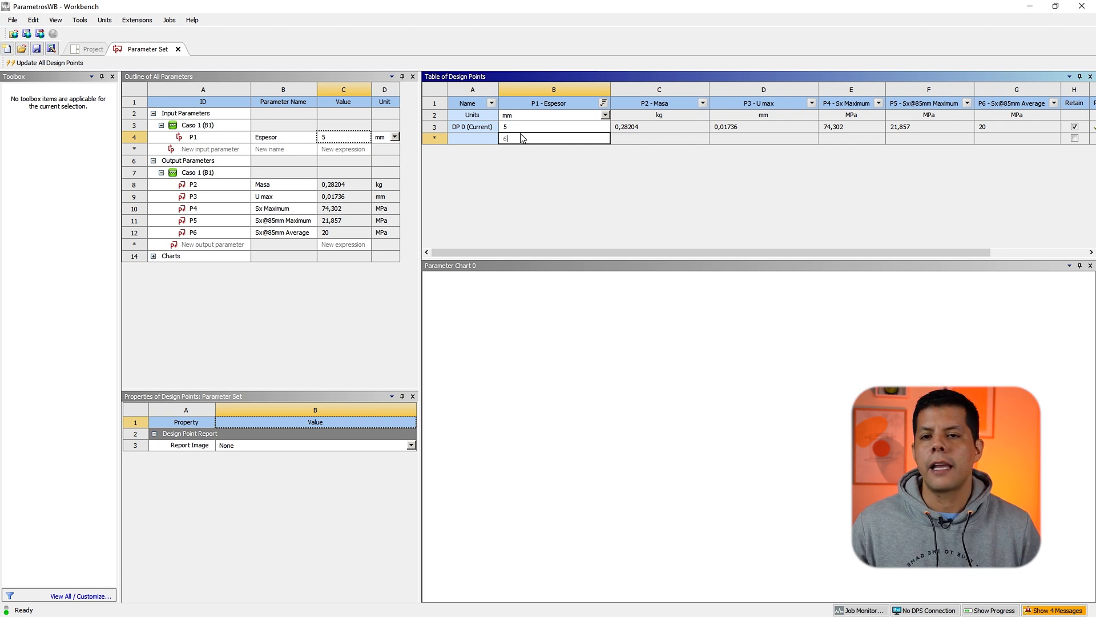
{"action": "key", "text": "Return"}
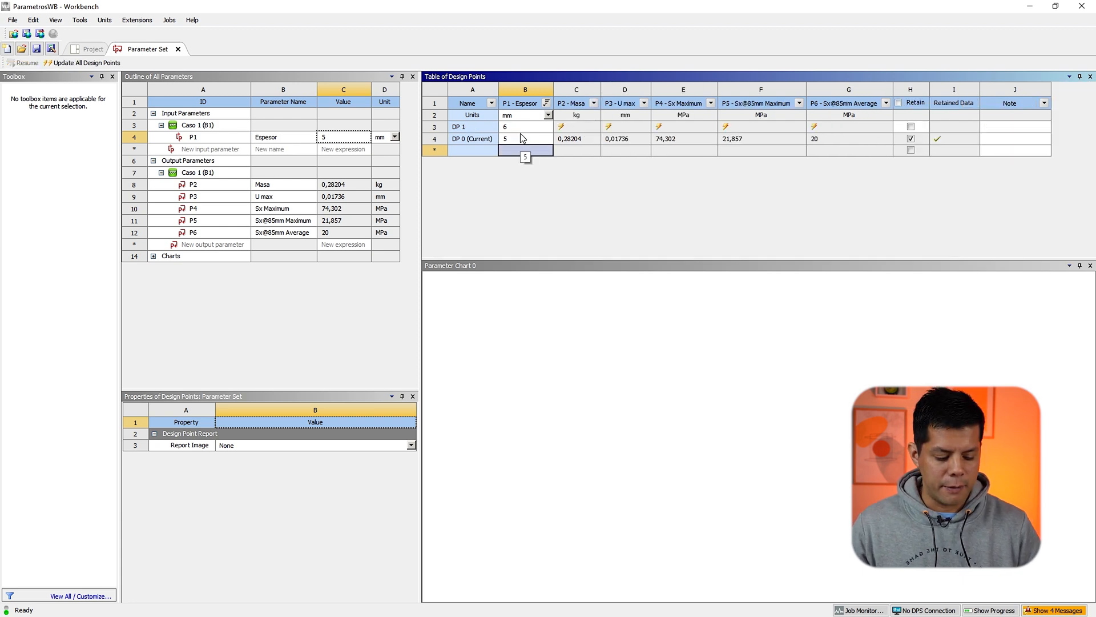
{"action": "type", "text": "8"}
{"action": "key", "text": "Return"}
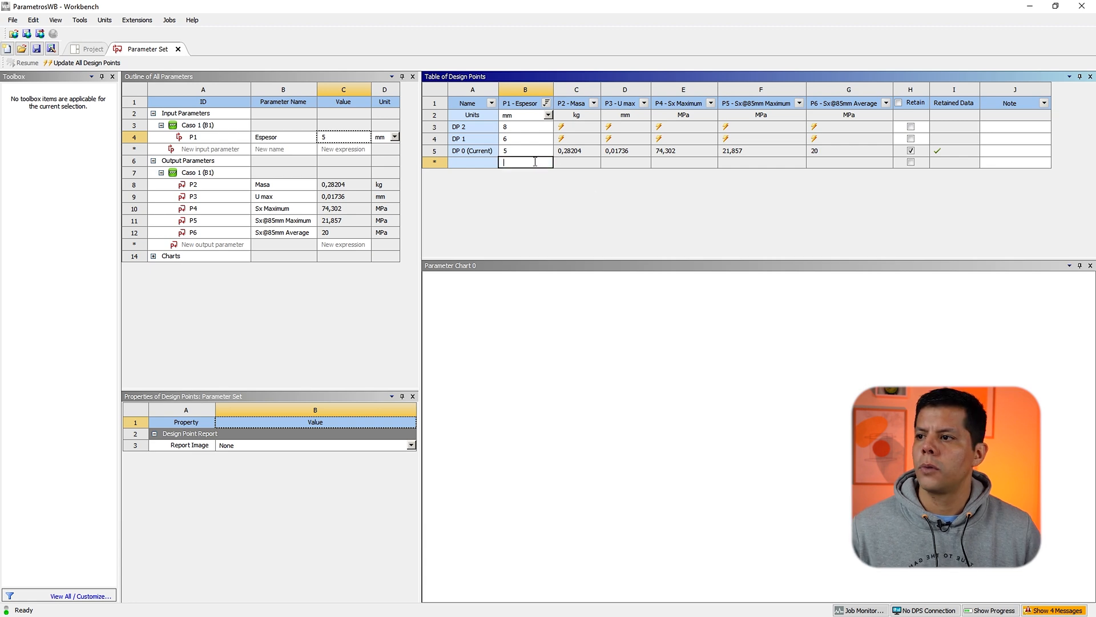
{"action": "type", "text": "10"}
{"action": "key", "text": "Return"}
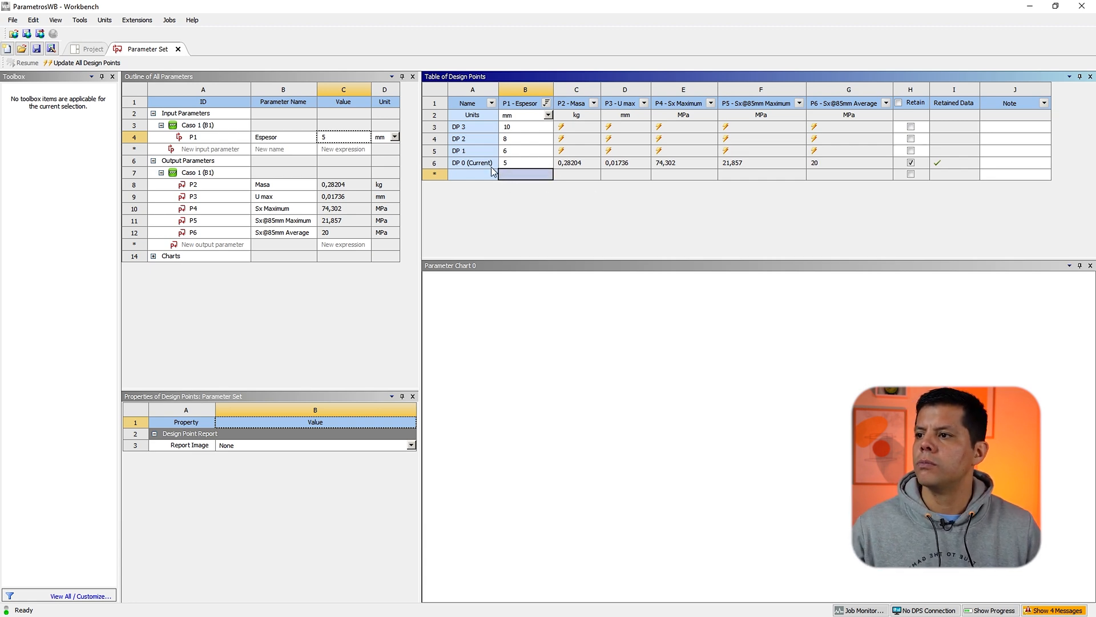
Step: Sort the design points table by ascending thickness
{"action": "left_click", "coordinate": [547, 103]}
{"action": "left_click", "coordinate": [483, 142]}
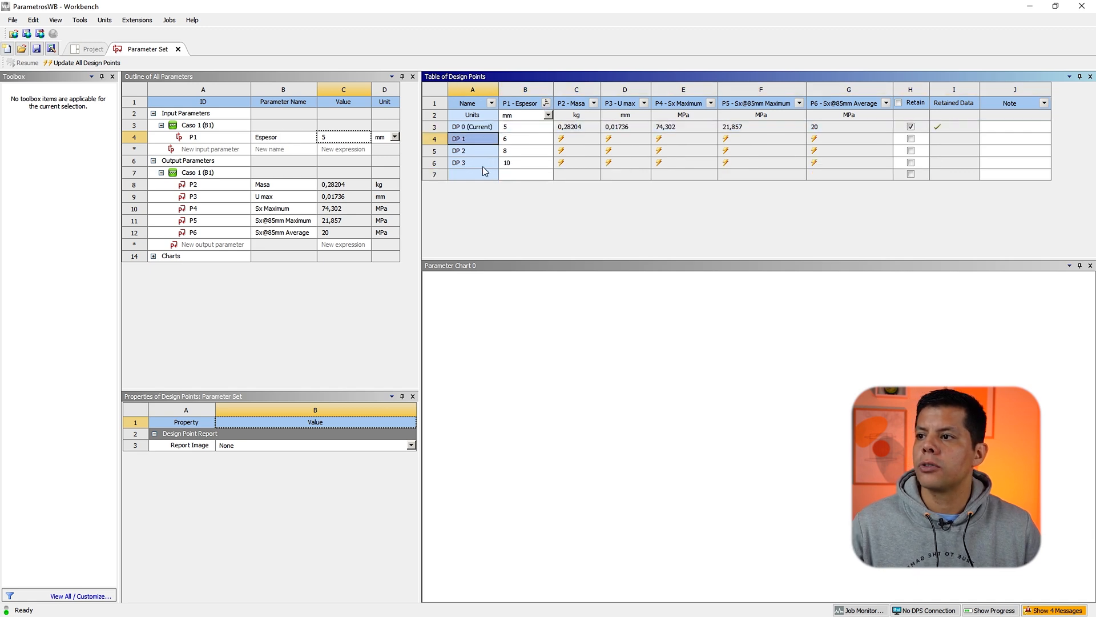
{"action": "left_click", "coordinate": [492, 151]}
{"action": "left_click", "coordinate": [496, 141]}
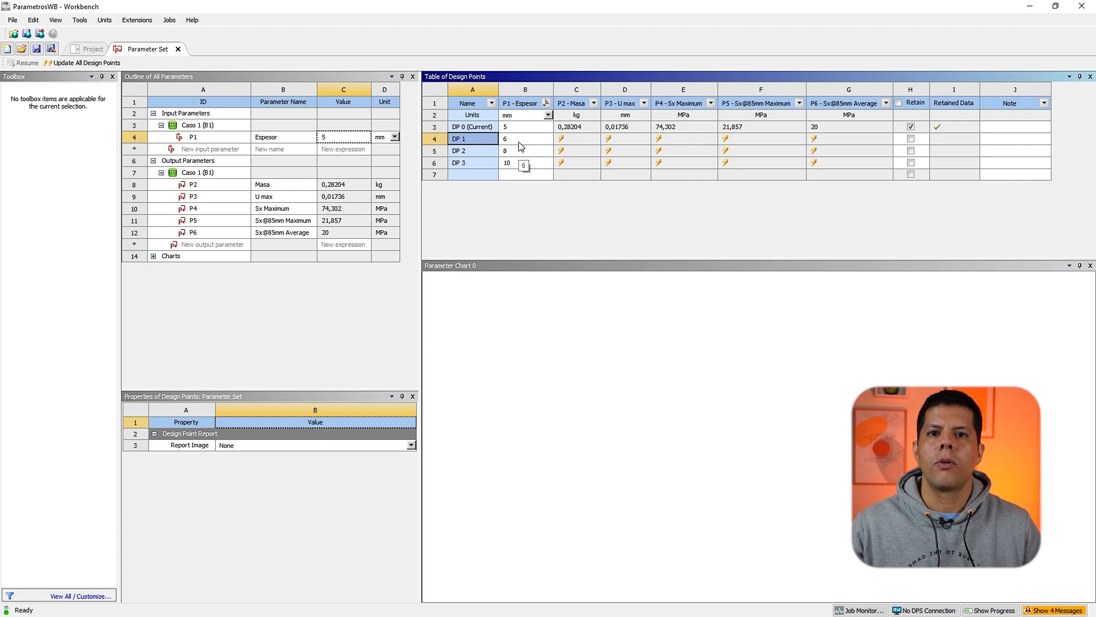
Step: Turn on Retain for design point DP 3 so its full results are kept
{"action": "left_click", "coordinate": [566, 140]}
{"action": "left_click", "coordinate": [622, 138]}
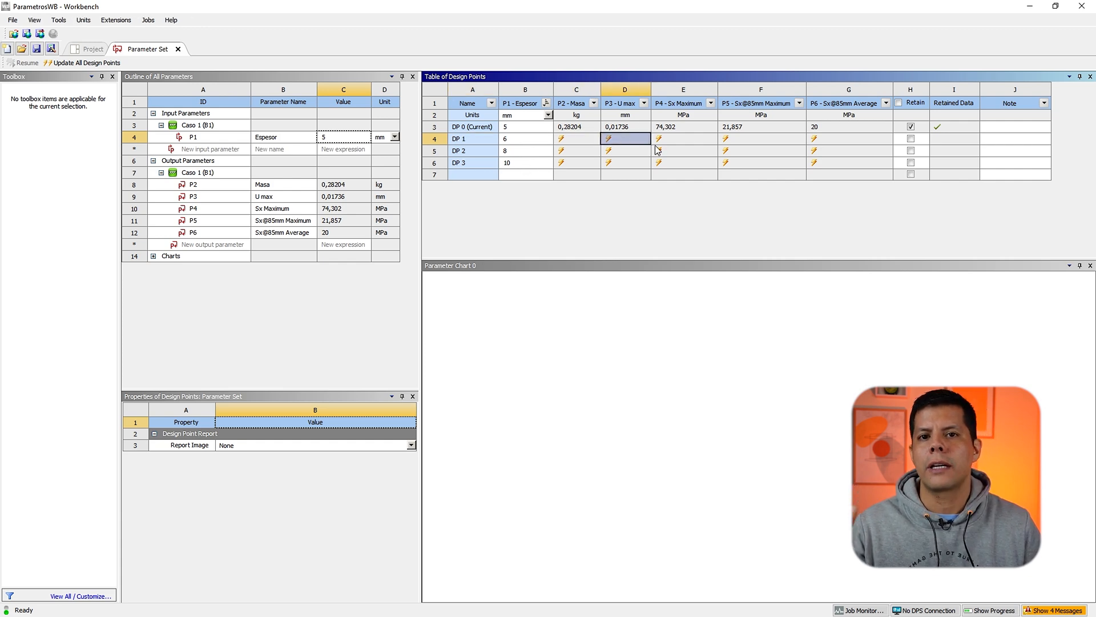
{"action": "left_click", "coordinate": [678, 142]}
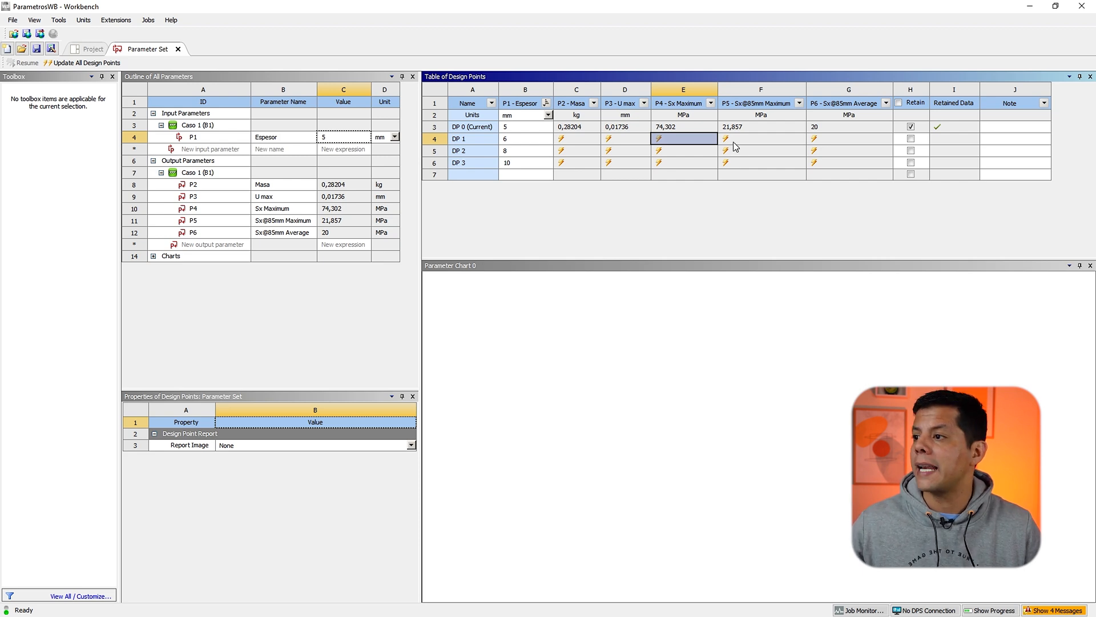
{"action": "left_click", "coordinate": [762, 146]}
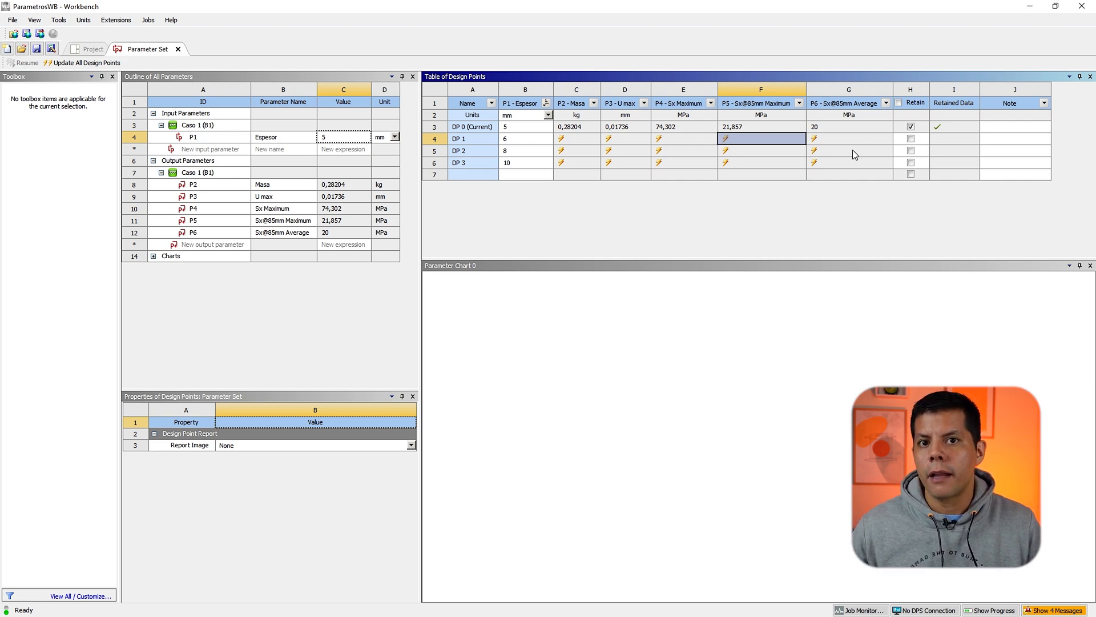
{"action": "left_click", "coordinate": [474, 160]}
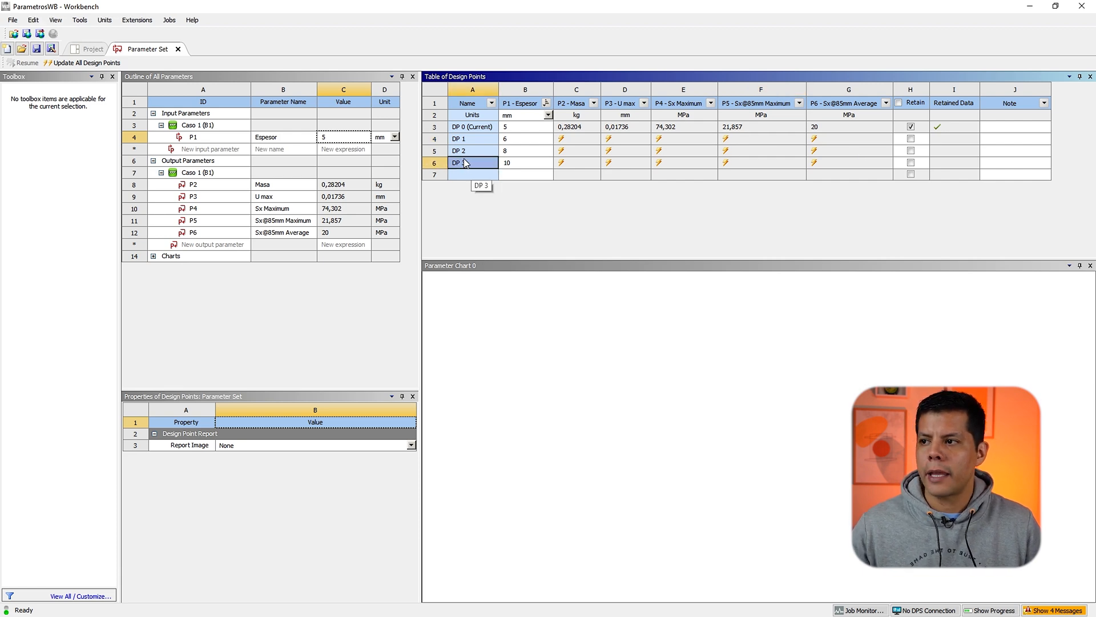
{"action": "left_click", "coordinate": [439, 162]}
{"action": "left_click", "coordinate": [477, 165]}
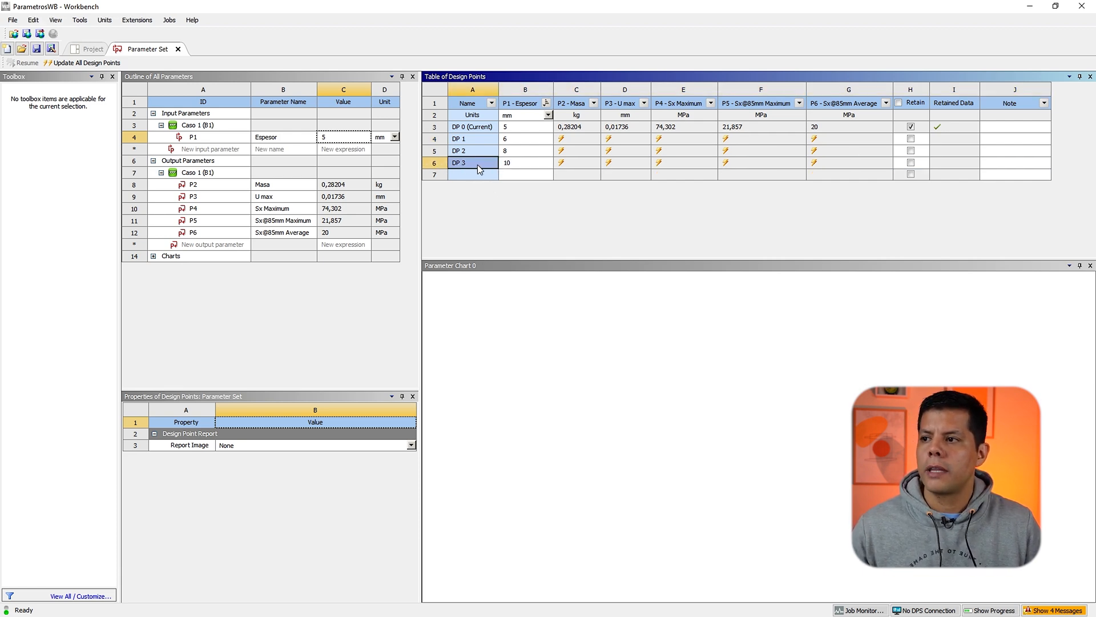
{"action": "left_click", "coordinate": [910, 164]}
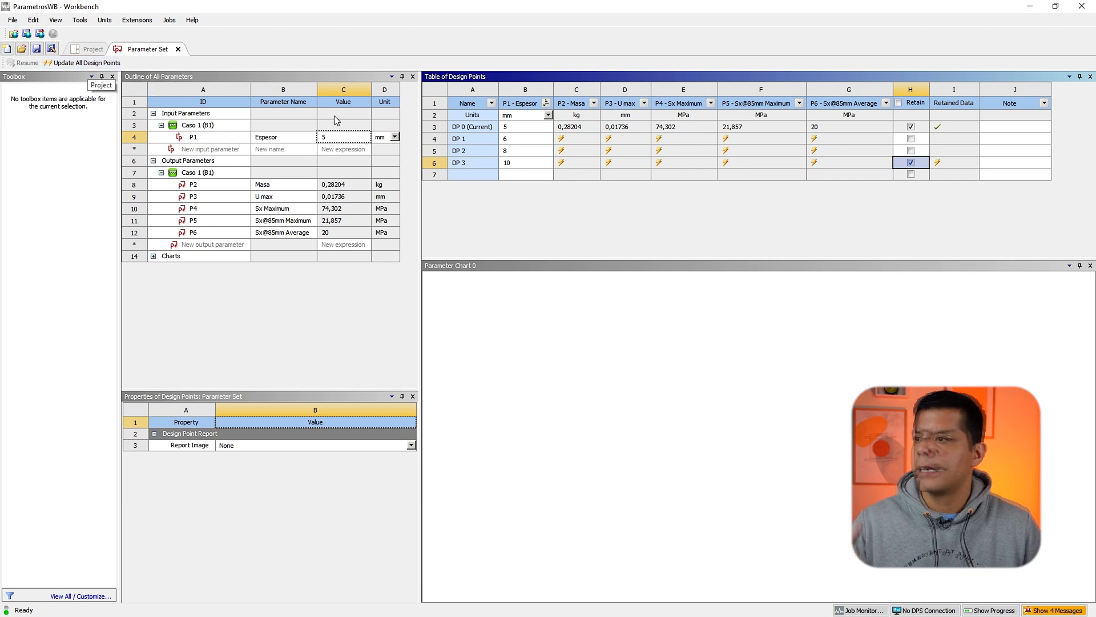
Step: Update all design points, confirm the update, and show the progress panel
{"action": "left_click", "coordinate": [435, 151]}
{"action": "left_click", "coordinate": [435, 140]}
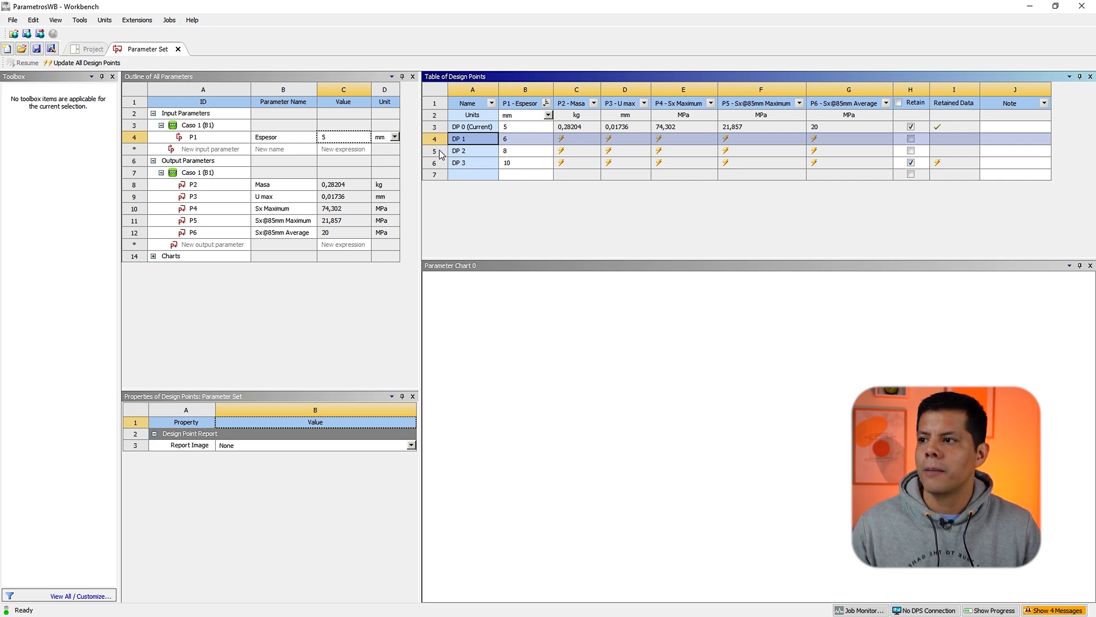
{"action": "left_click", "coordinate": [470, 152]}
{"action": "left_click", "coordinate": [466, 163]}
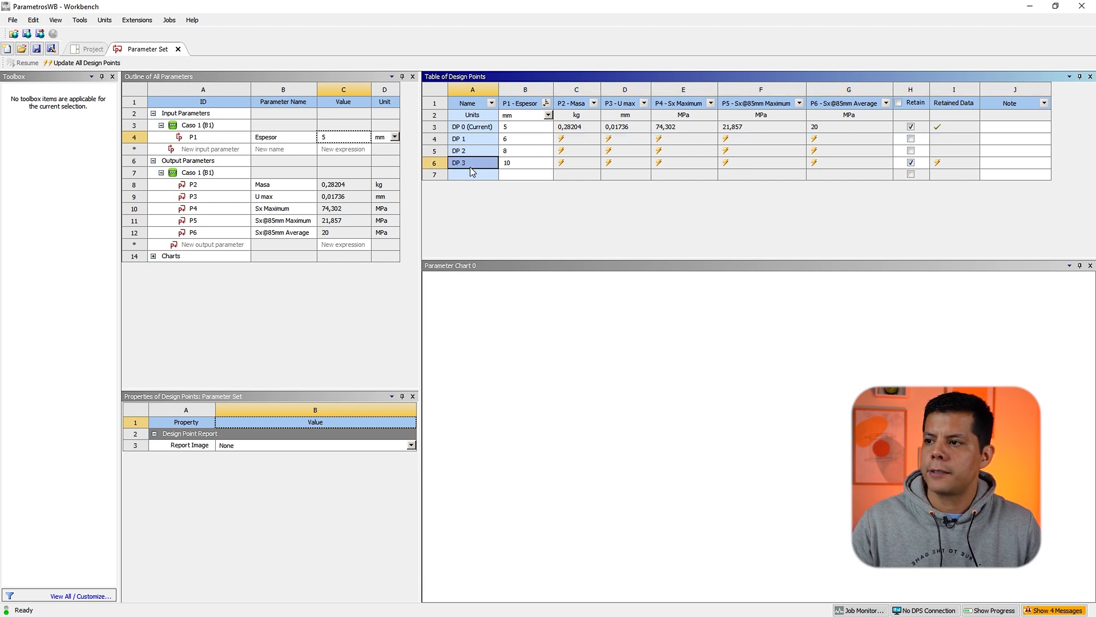
{"action": "left_click", "coordinate": [443, 163]}
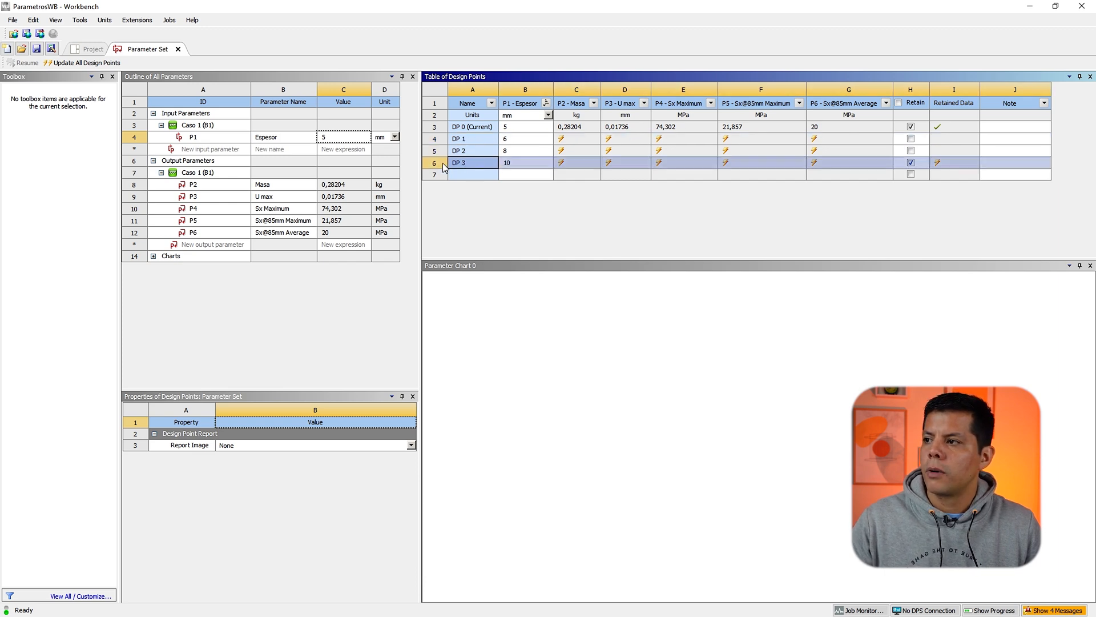
{"action": "left_click", "coordinate": [86, 64]}
{"action": "left_click_drag", "start_coordinate": [503, 281], "coordinate": [519, 198]}
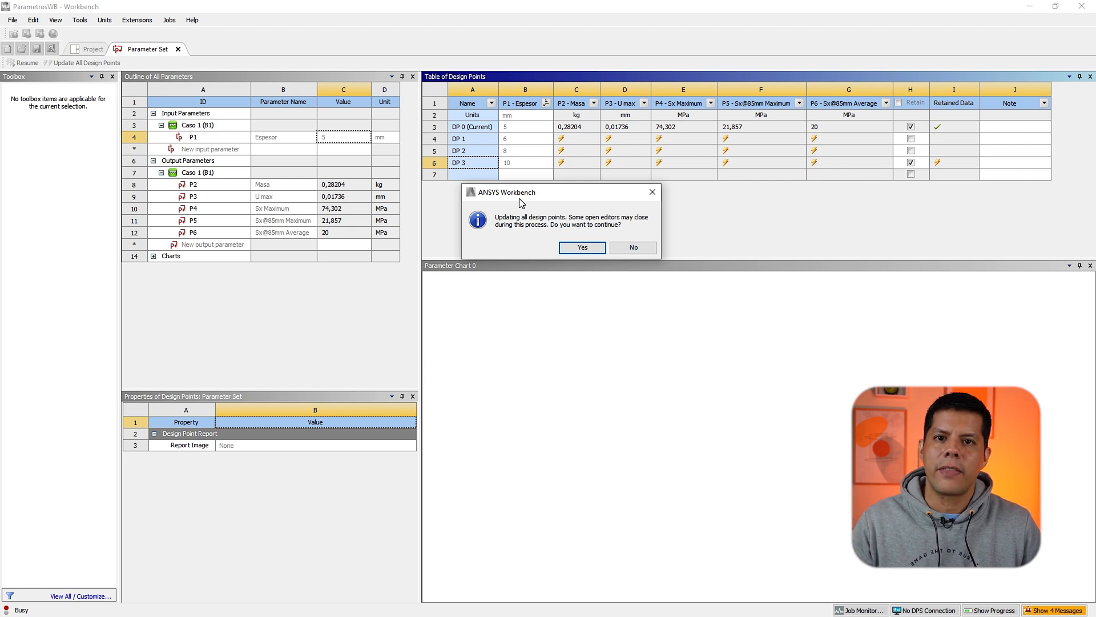
{"action": "left_click", "coordinate": [579, 249]}
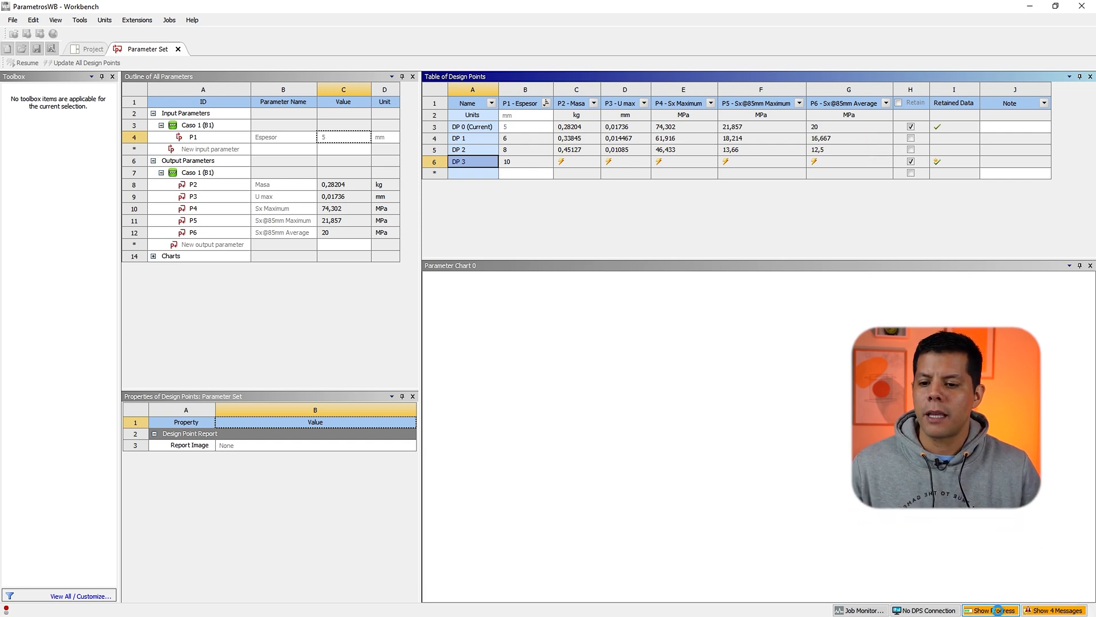
{"action": "left_click", "coordinate": [996, 610]}
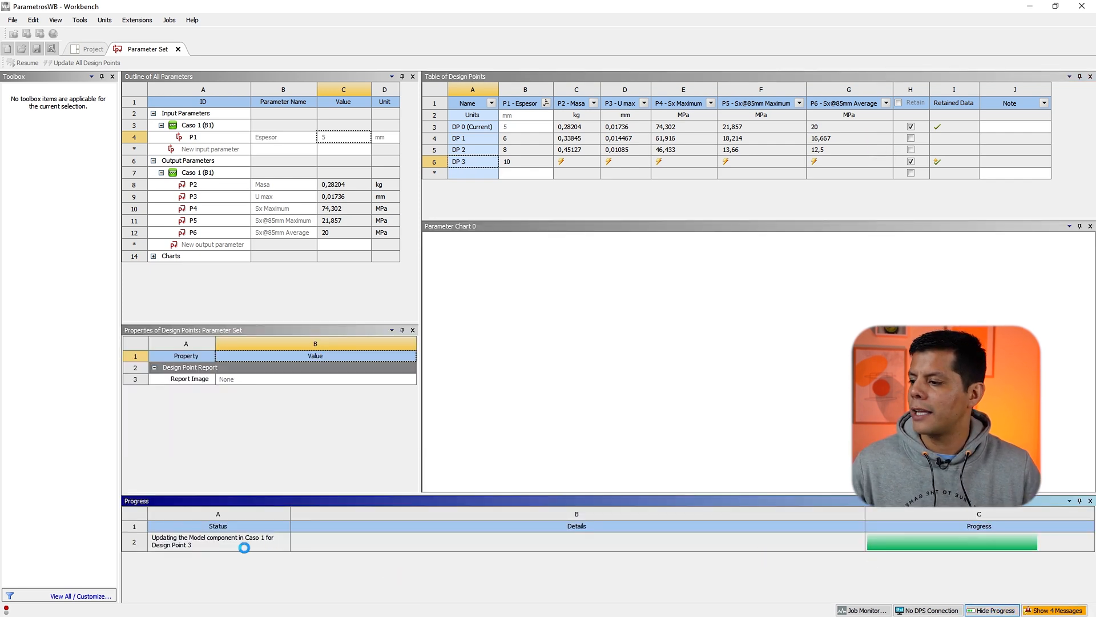
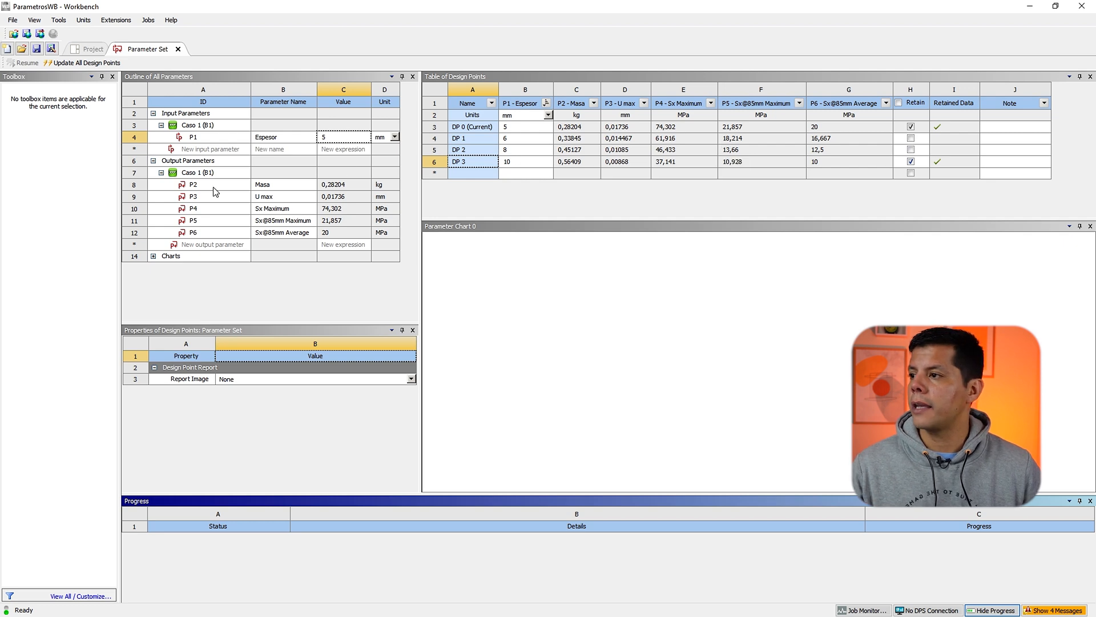
{"action": "left_click", "coordinate": [213, 137]}
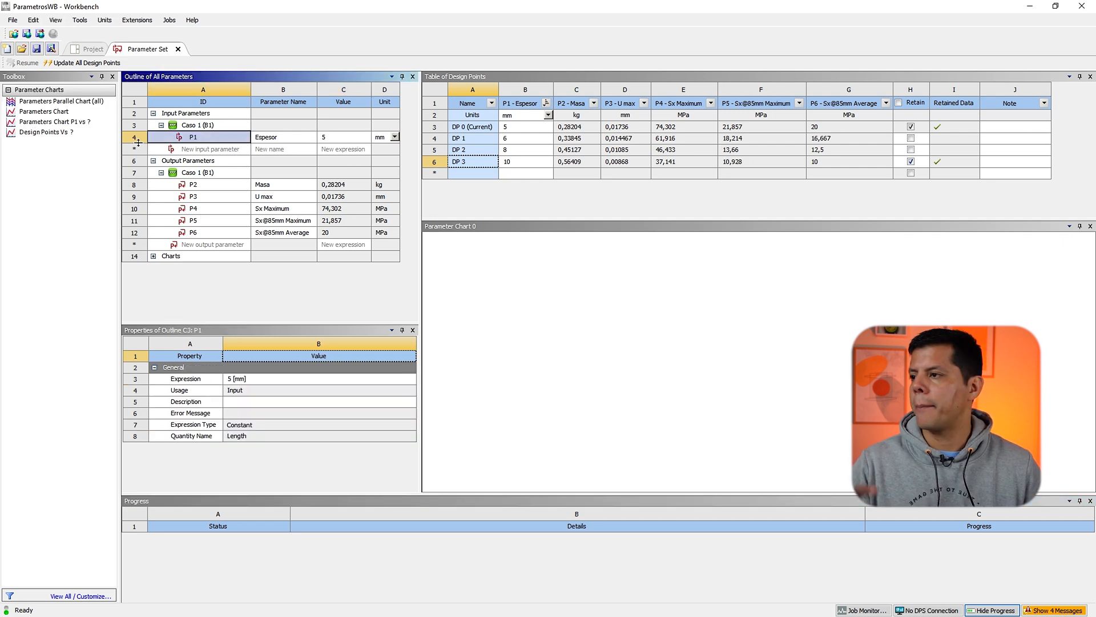
{"action": "left_click", "coordinate": [586, 161]}
{"action": "left_click", "coordinate": [625, 140]}
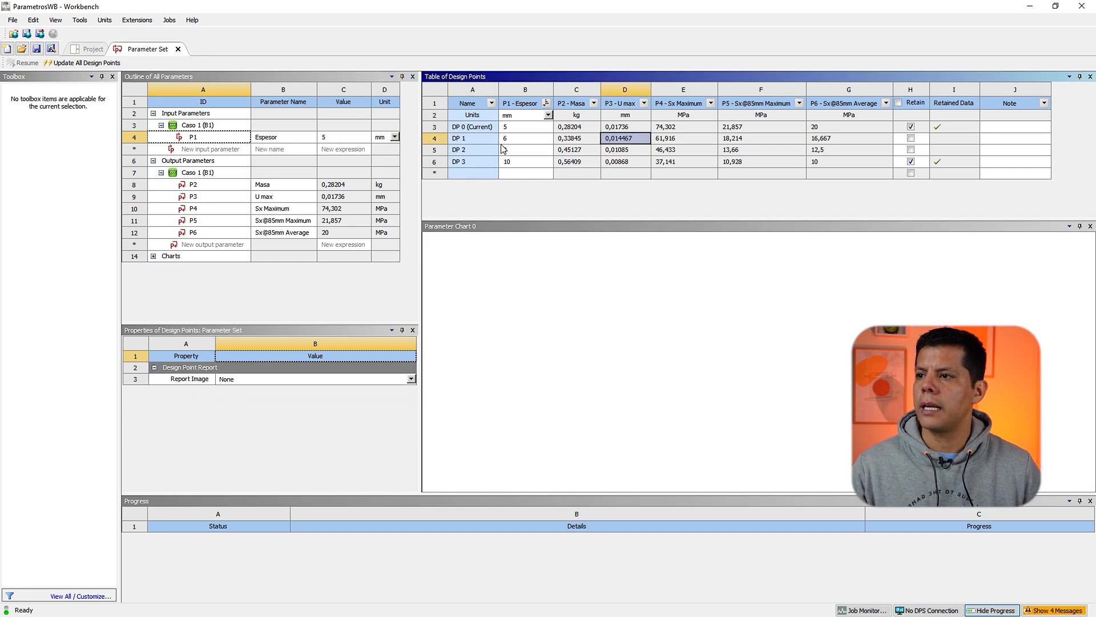
{"action": "left_click", "coordinate": [503, 150]}
{"action": "left_click", "coordinate": [469, 138]}
{"action": "left_click", "coordinate": [196, 137]}
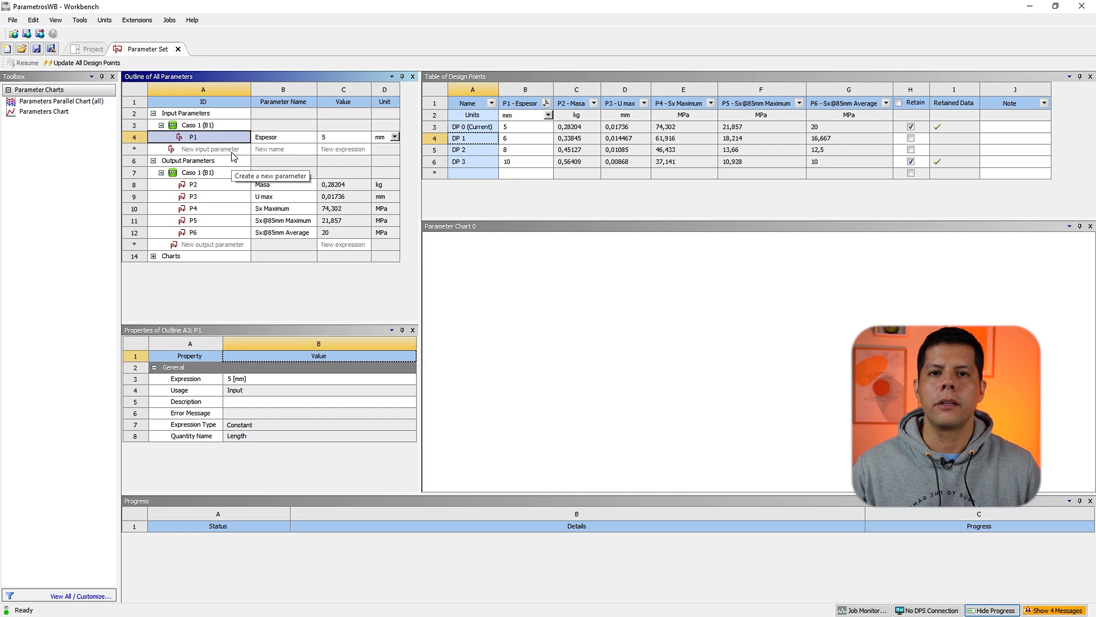
{"action": "left_click", "coordinate": [204, 183]}
{"action": "left_click", "coordinate": [203, 136]}
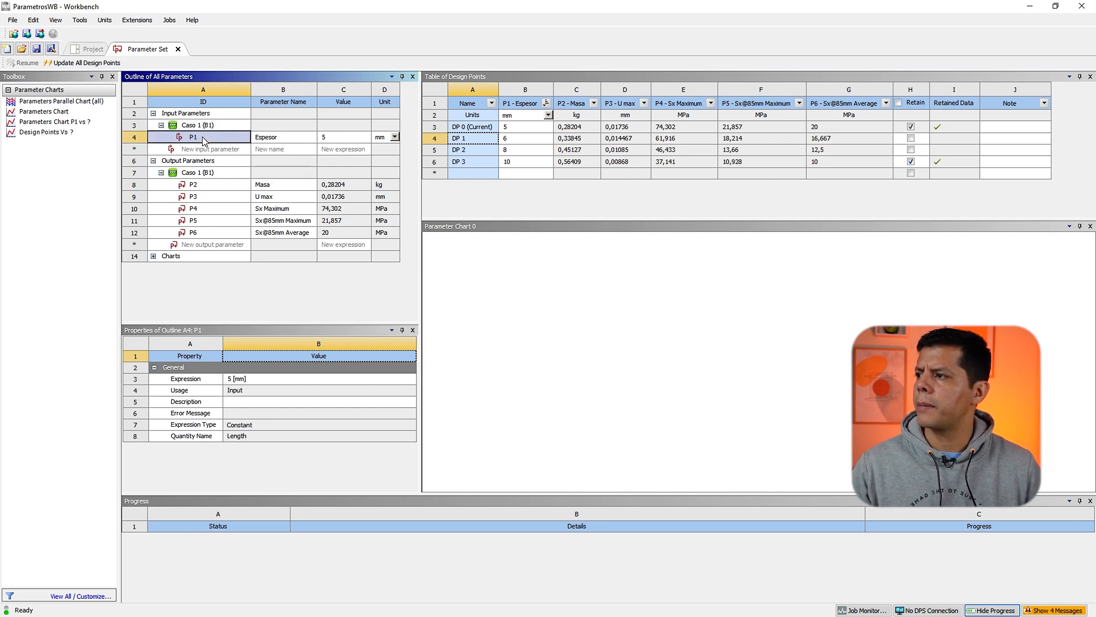
{"action": "left_click", "coordinate": [66, 113]}
{"action": "double_click", "coordinate": [55, 115]}
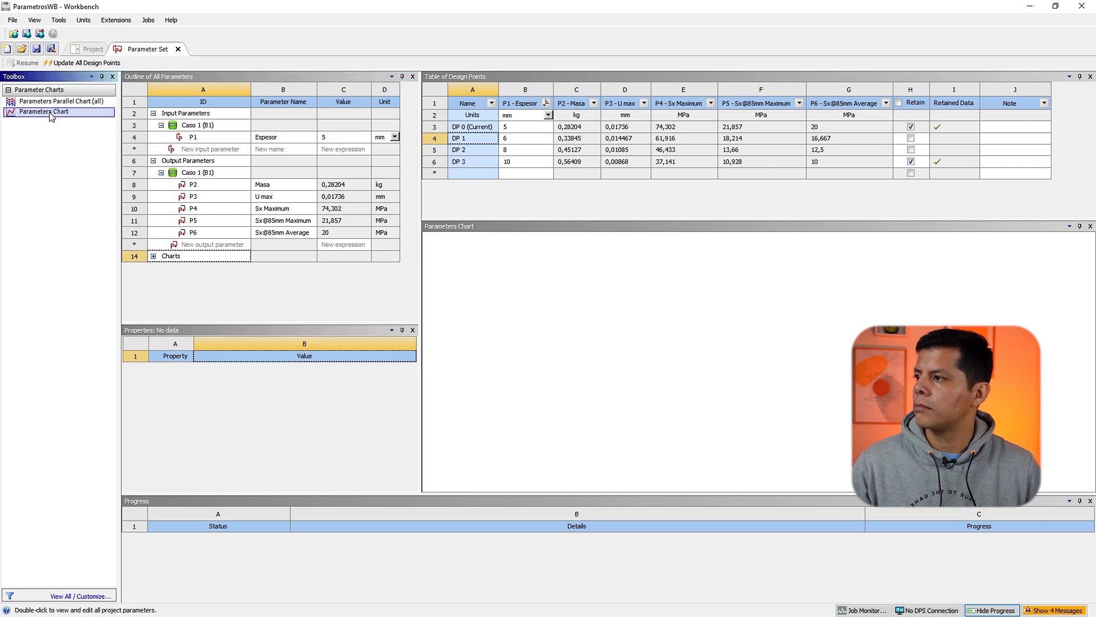
{"action": "left_click", "coordinate": [154, 256]}
{"action": "left_click", "coordinate": [208, 269]}
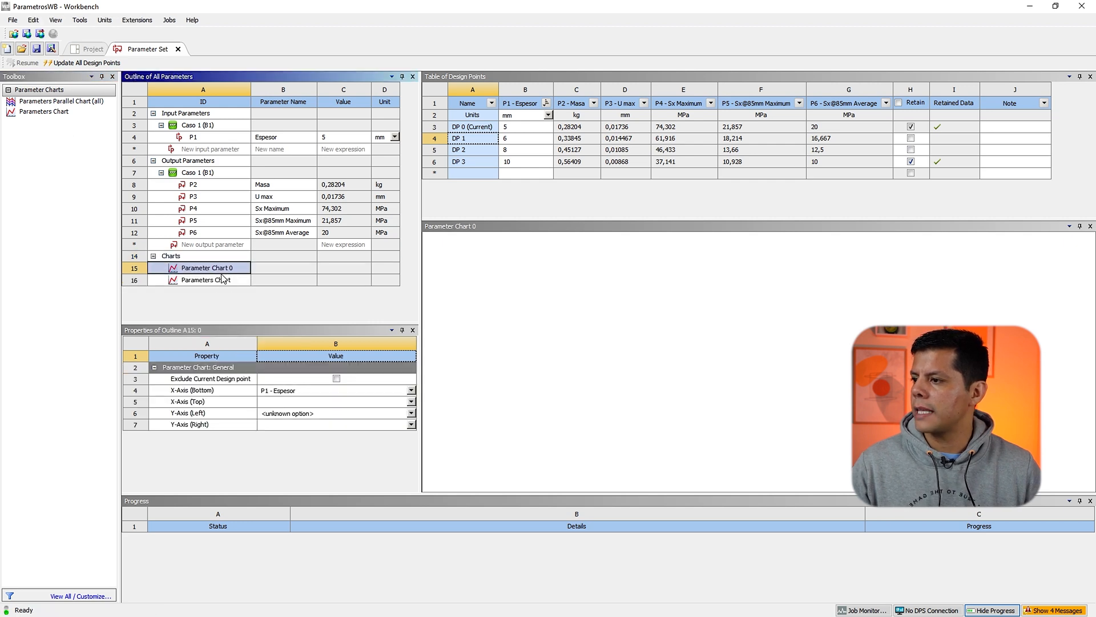
{"action": "left_click", "coordinate": [223, 279]}
{"action": "left_click", "coordinate": [222, 271]}
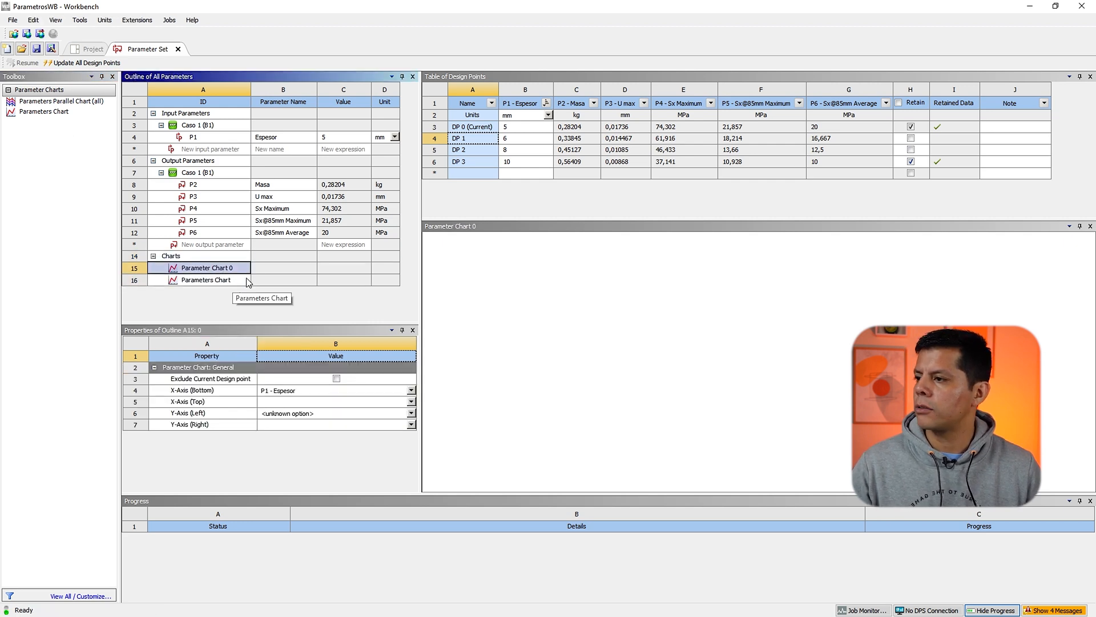
{"action": "left_click", "coordinate": [190, 281]}
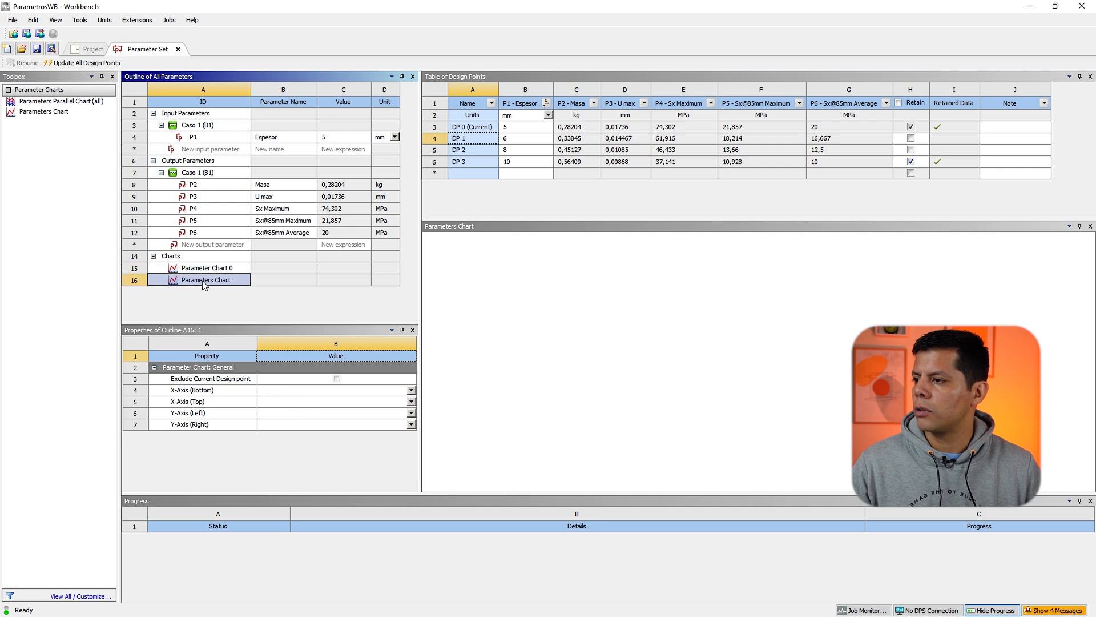
{"action": "right_click", "coordinate": [201, 281]}
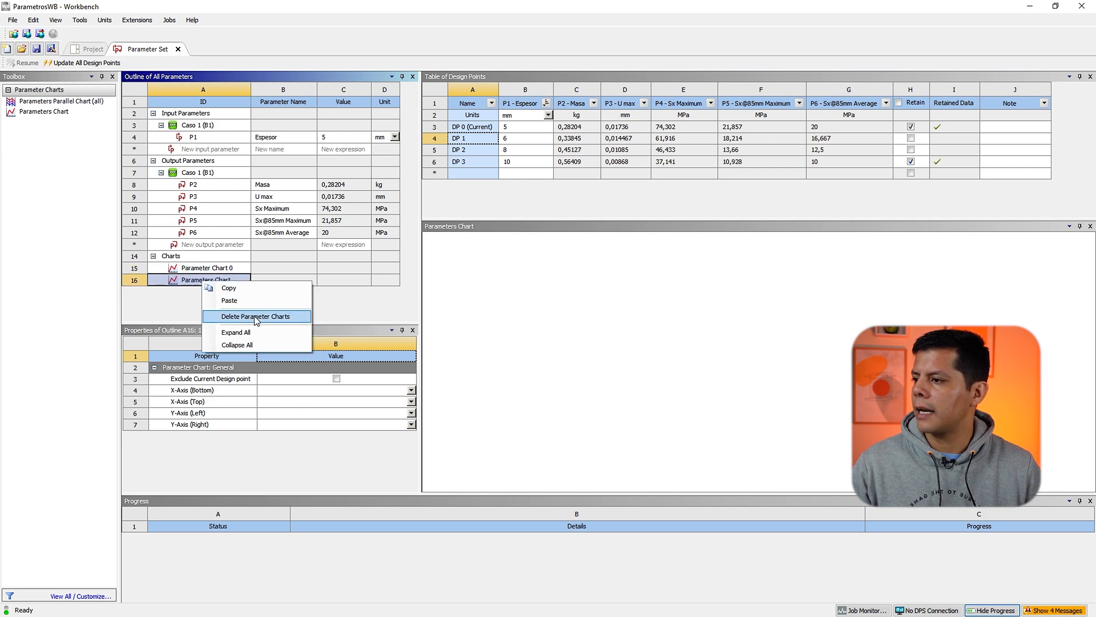
{"action": "left_click", "coordinate": [256, 316]}
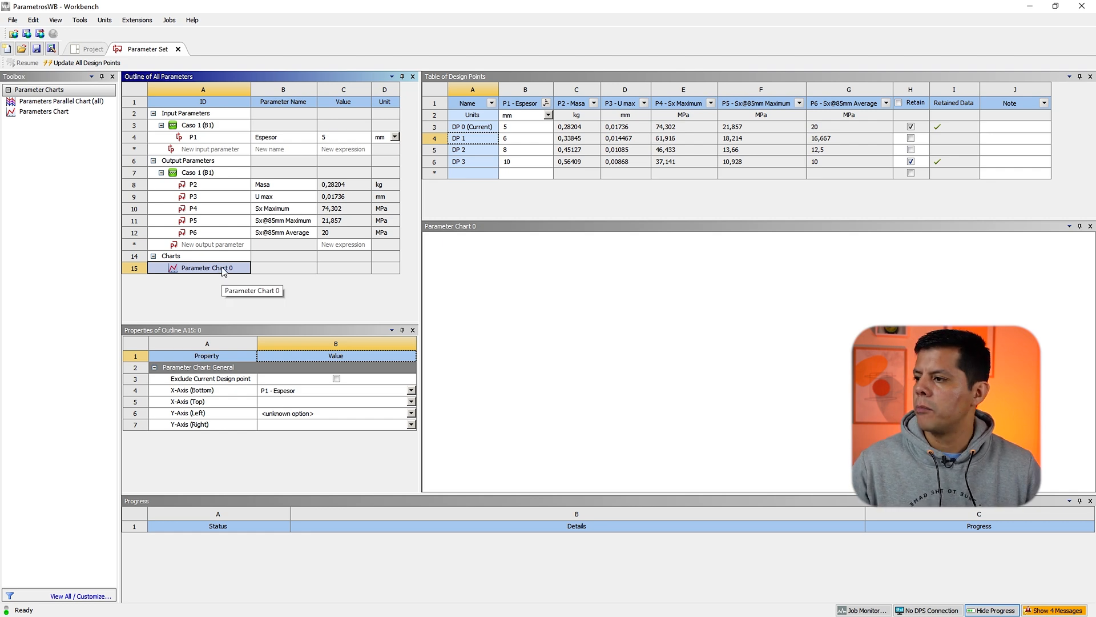
Step: Set Parameter Chart 0 to plot P1 - Espesor on the bottom X axis against P2 - Masa on the left Y axis
{"action": "left_click", "coordinate": [243, 391]}
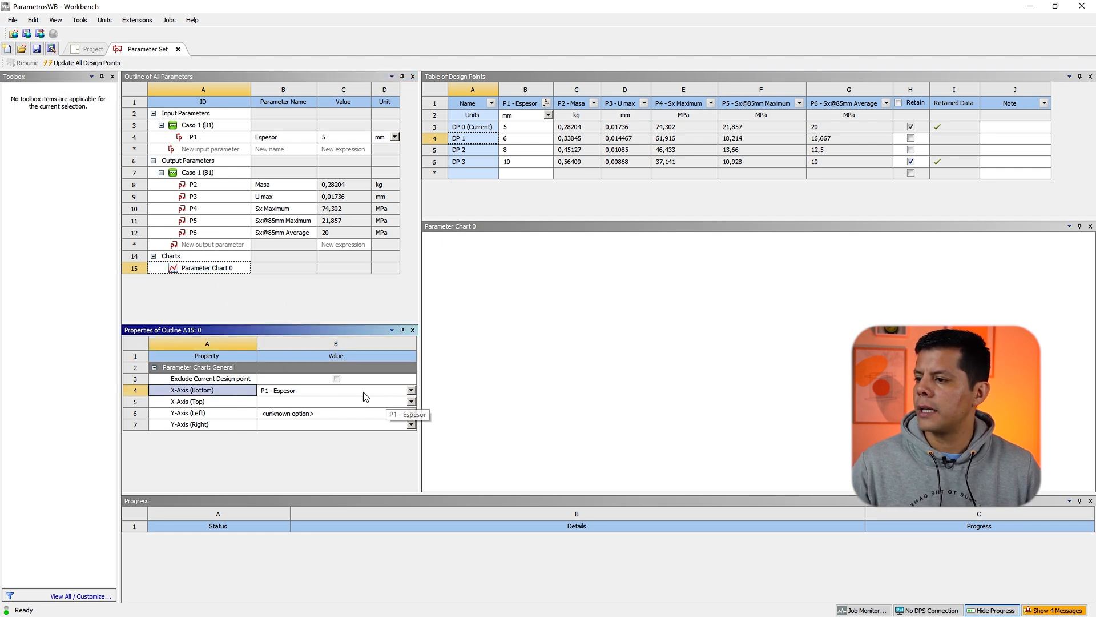
{"action": "left_click", "coordinate": [385, 393]}
{"action": "left_click", "coordinate": [290, 418]}
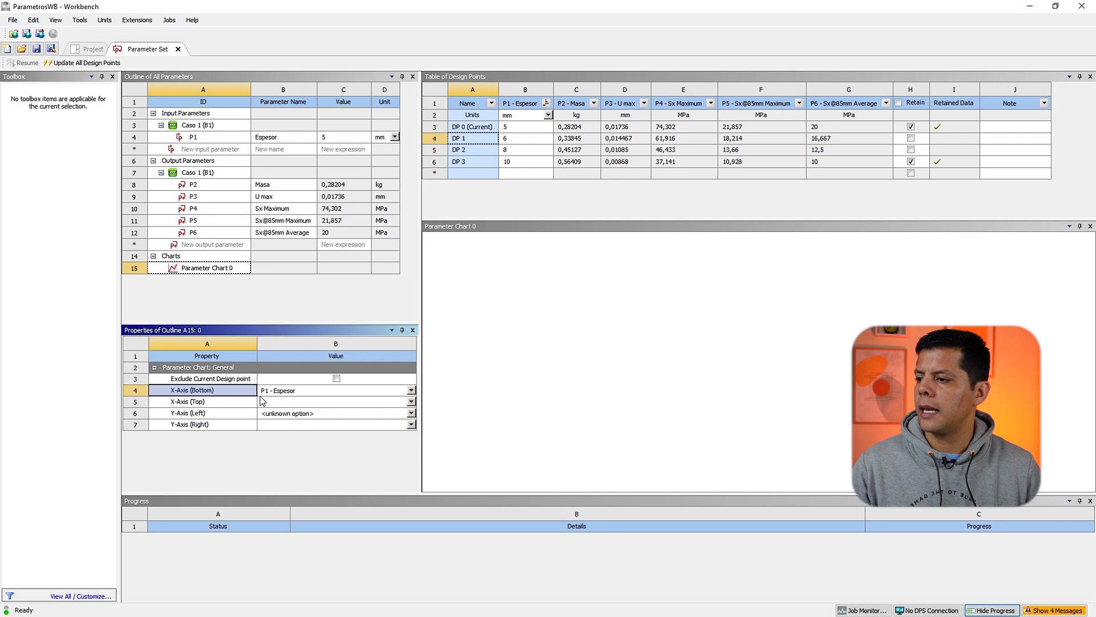
{"action": "left_click", "coordinate": [221, 415]}
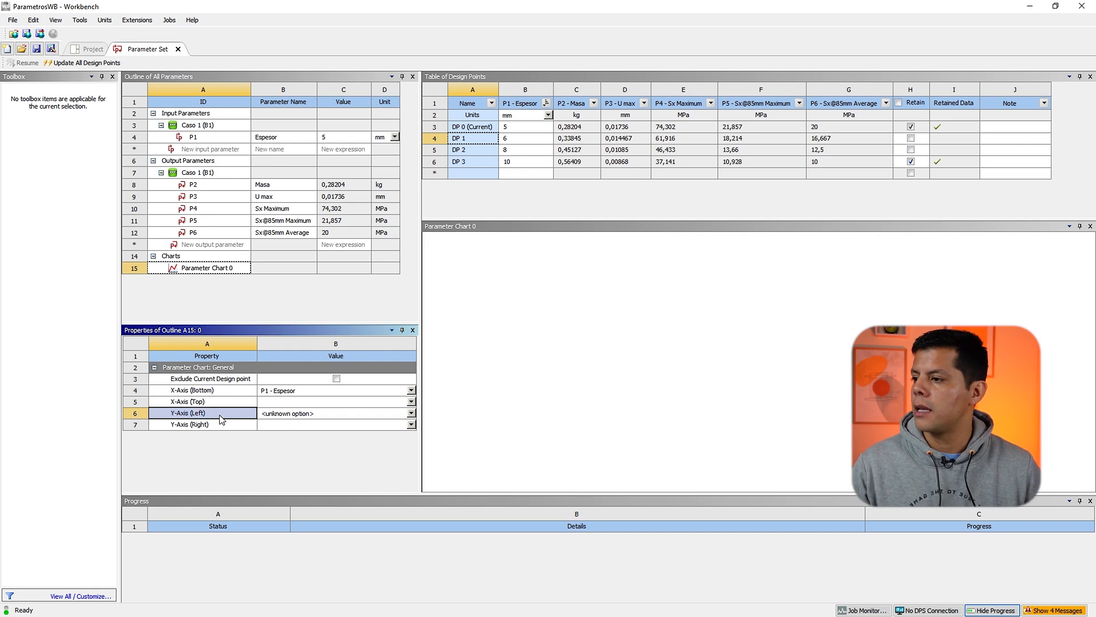
{"action": "left_click", "coordinate": [412, 413]}
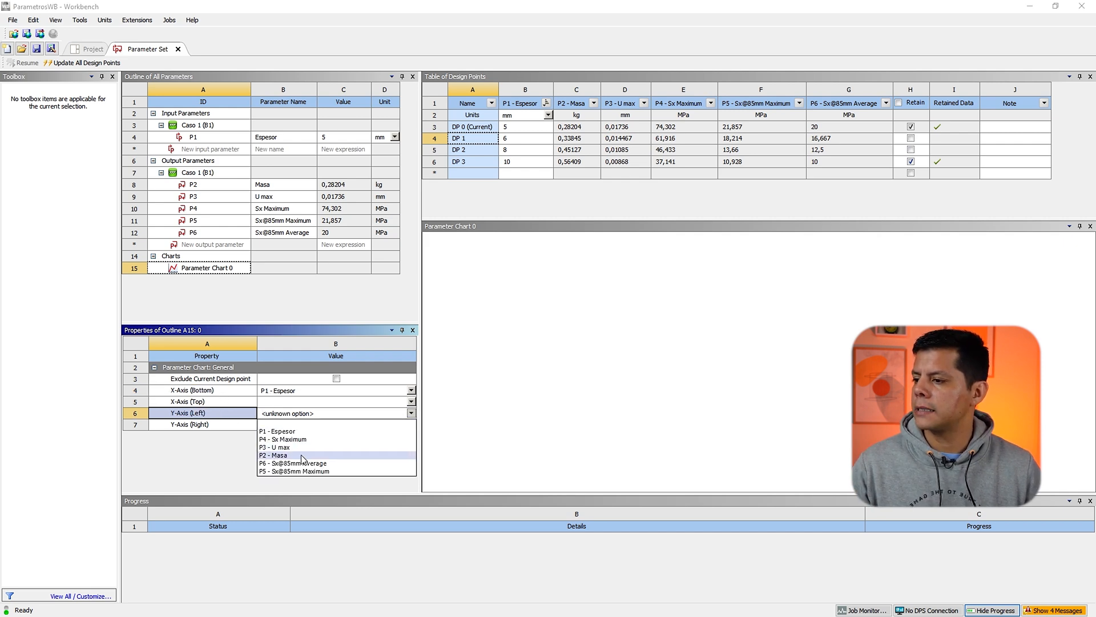
{"action": "left_click", "coordinate": [301, 455]}
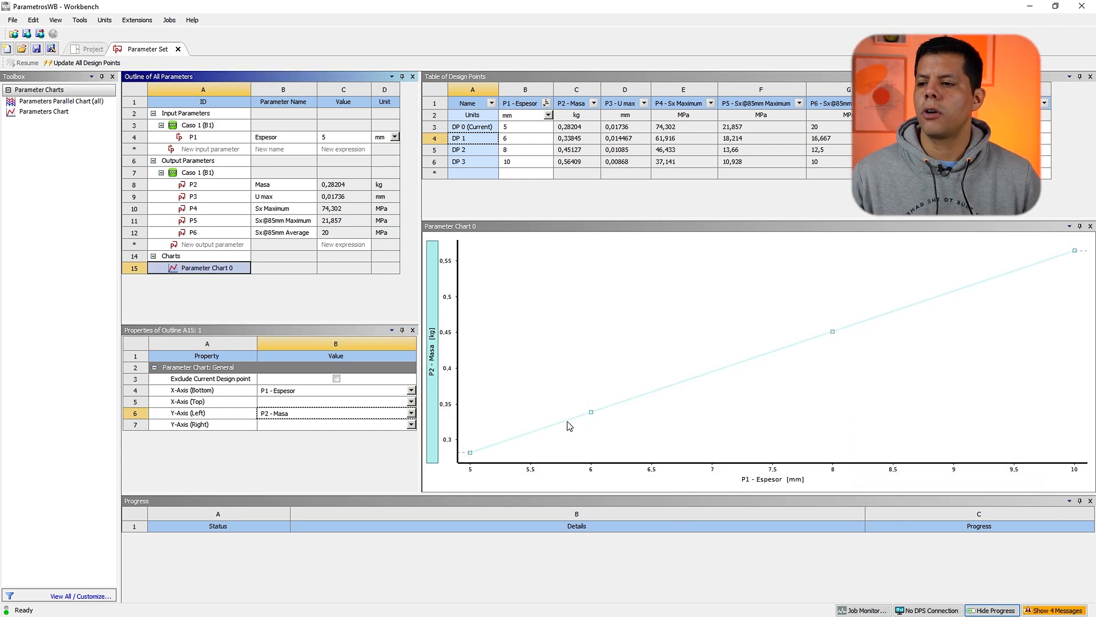
{"action": "mouse_move", "coordinate": [569, 425]}
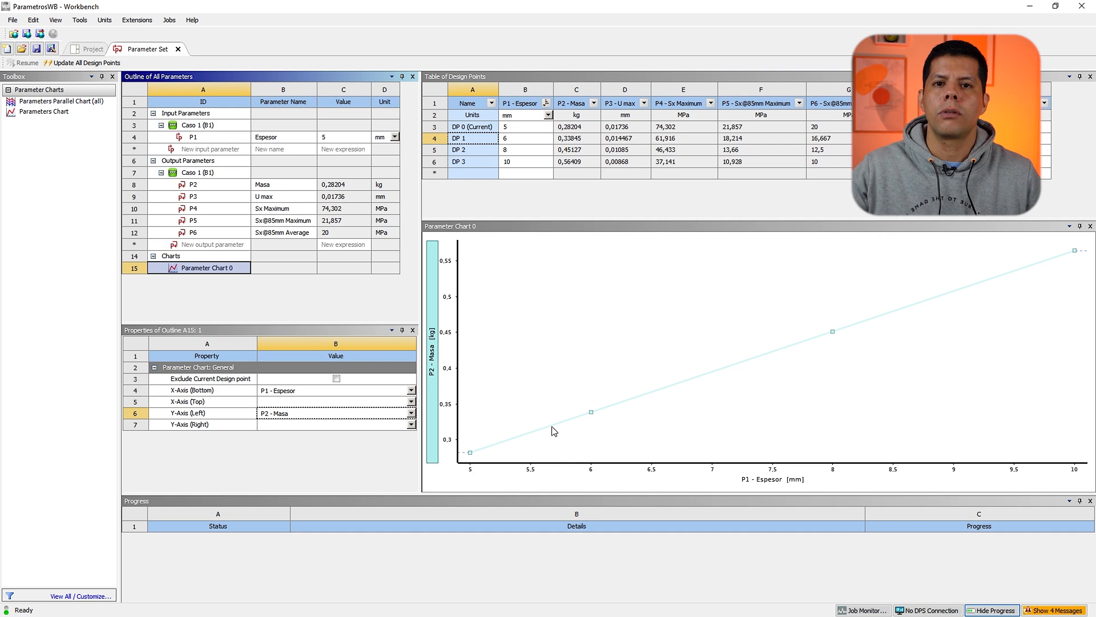
Step: Add a new parameters chart plotting P1 - Espesor on the X axis against P3 - U max on the left Y axis
{"action": "mouse_move", "coordinate": [521, 441]}
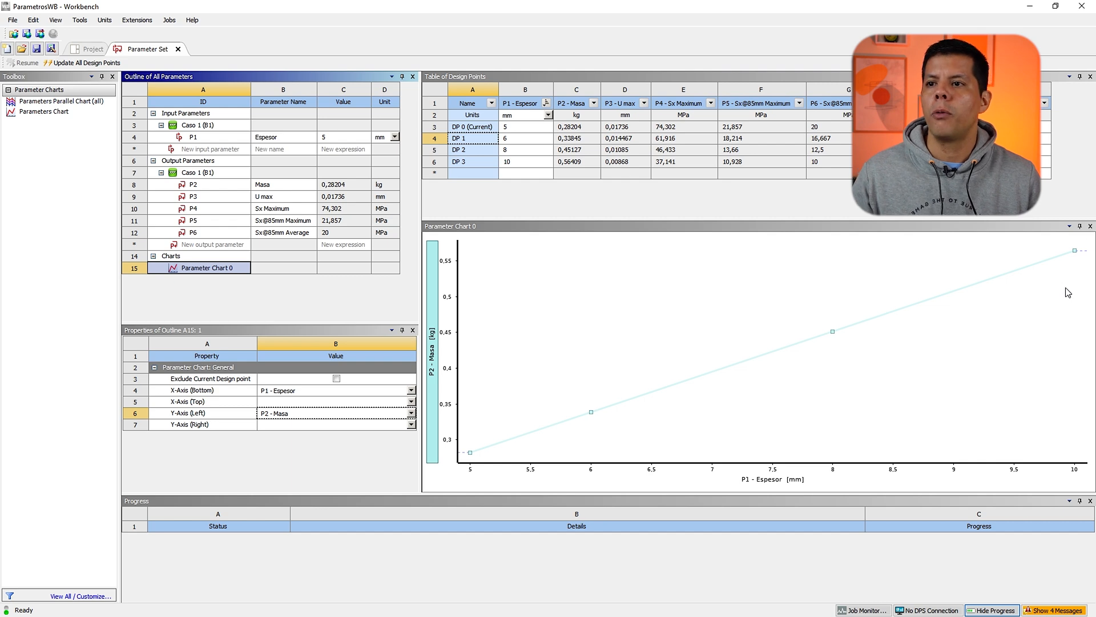
{"action": "double_click", "coordinate": [52, 112]}
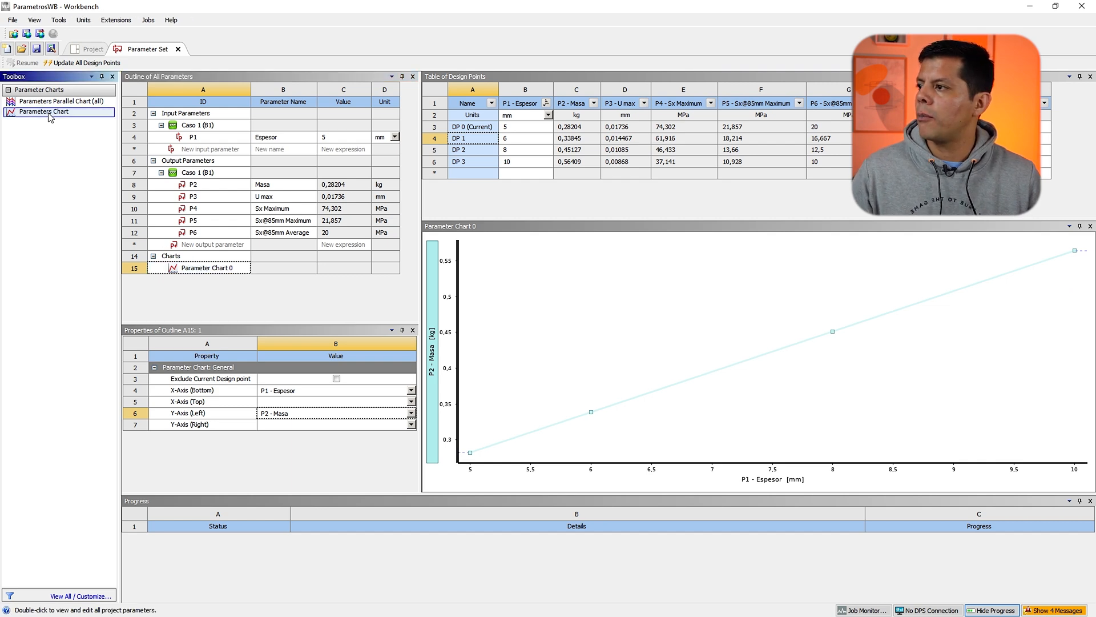
{"action": "left_click", "coordinate": [214, 269]}
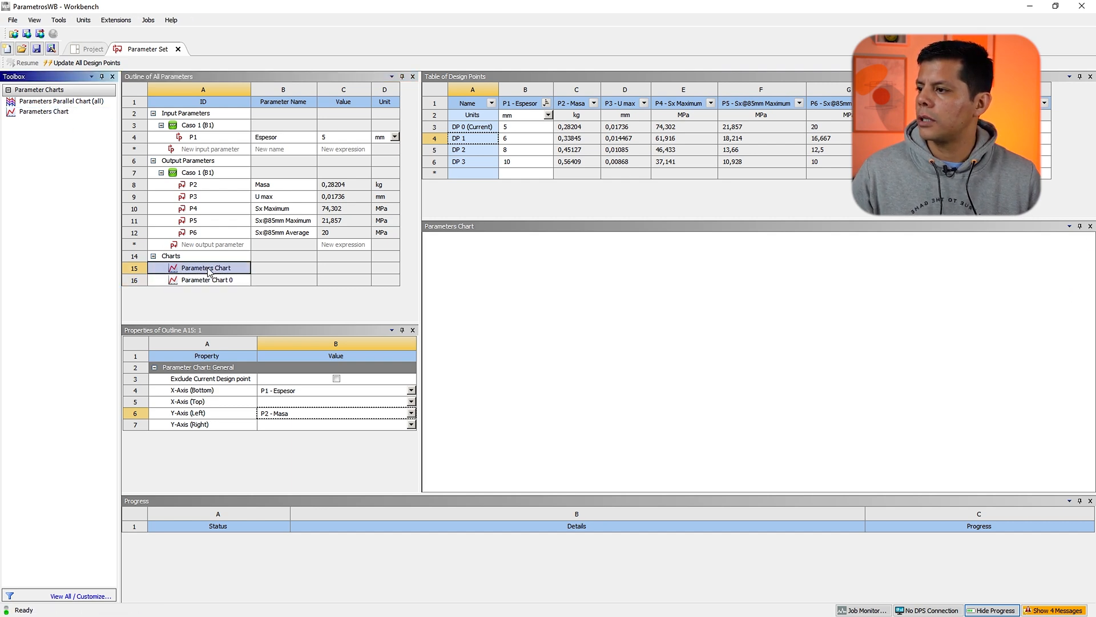
{"action": "left_click", "coordinate": [412, 390]}
{"action": "left_click", "coordinate": [290, 415]}
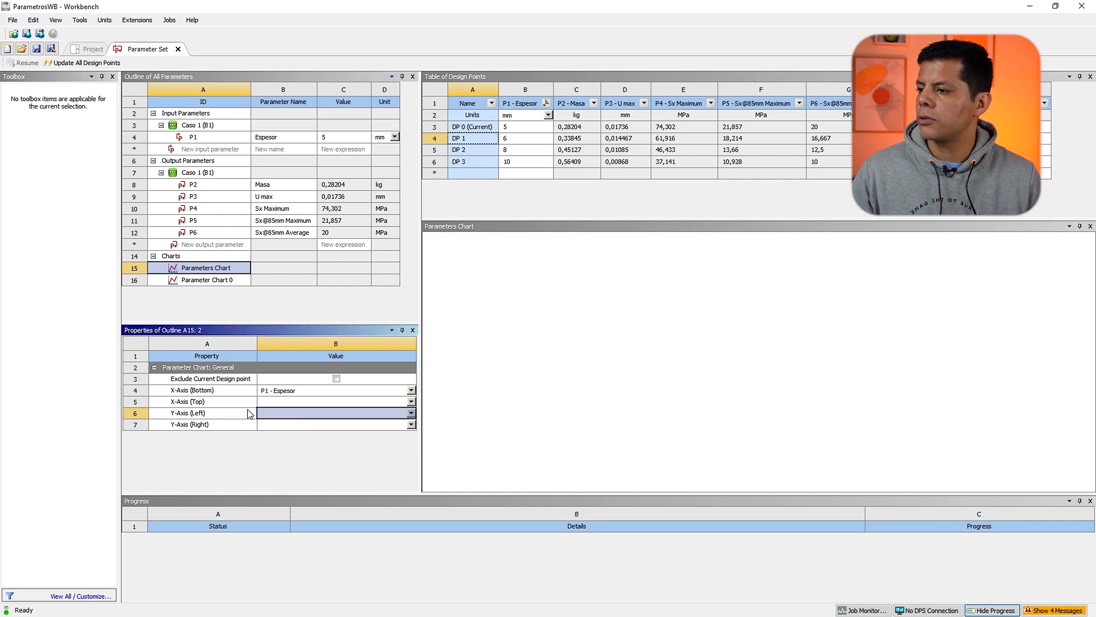
{"action": "left_click", "coordinate": [411, 413]}
{"action": "left_click", "coordinate": [411, 413]}
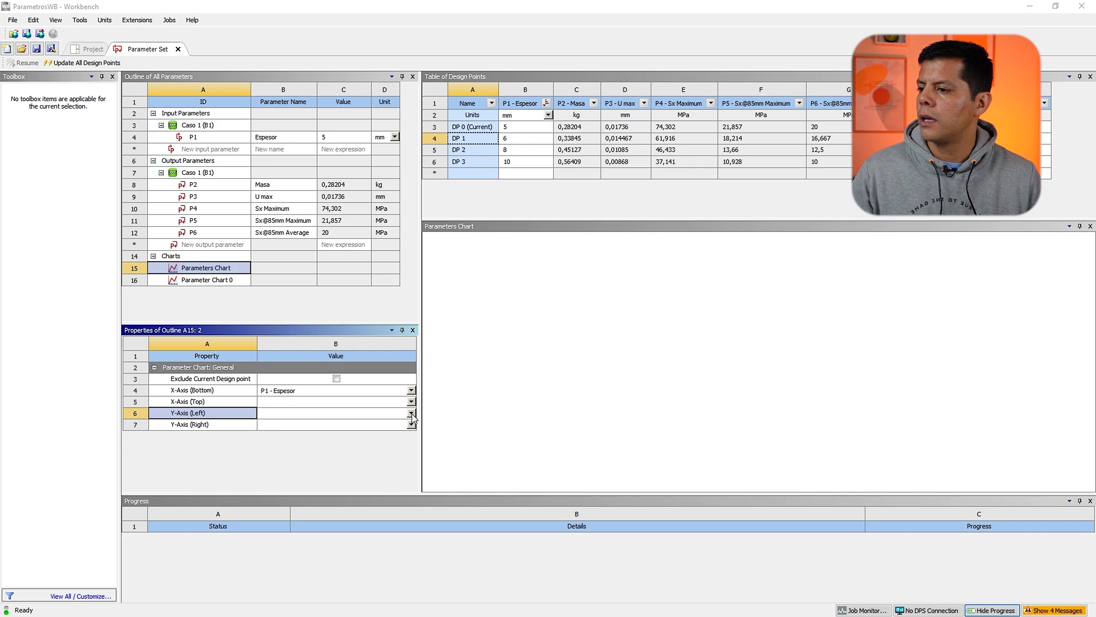
{"action": "left_click", "coordinate": [411, 413]}
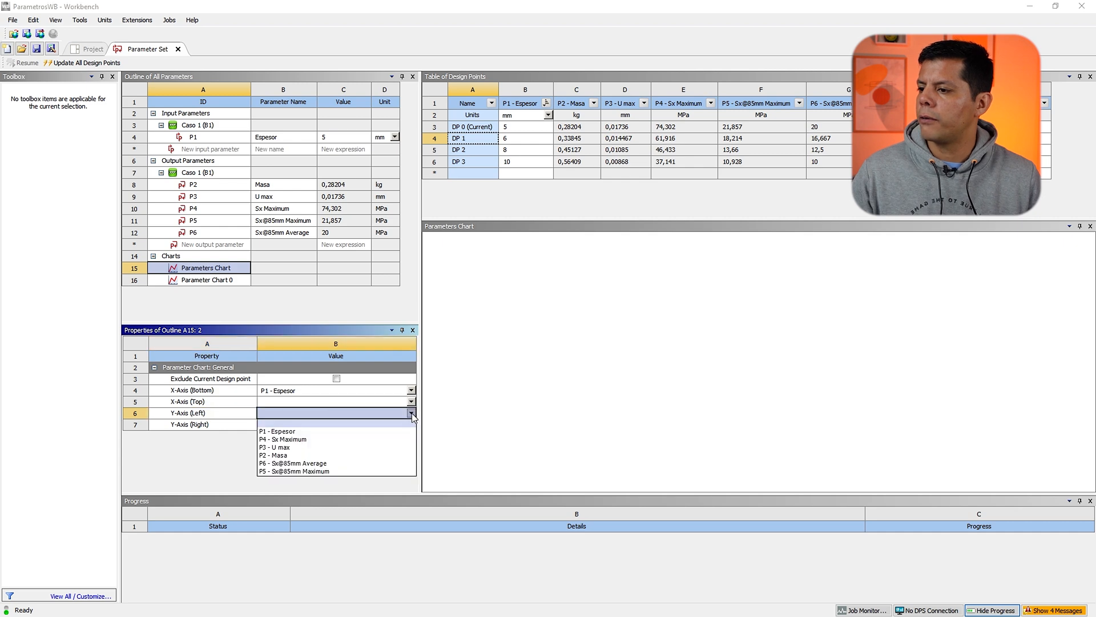
{"action": "left_click", "coordinate": [313, 439]}
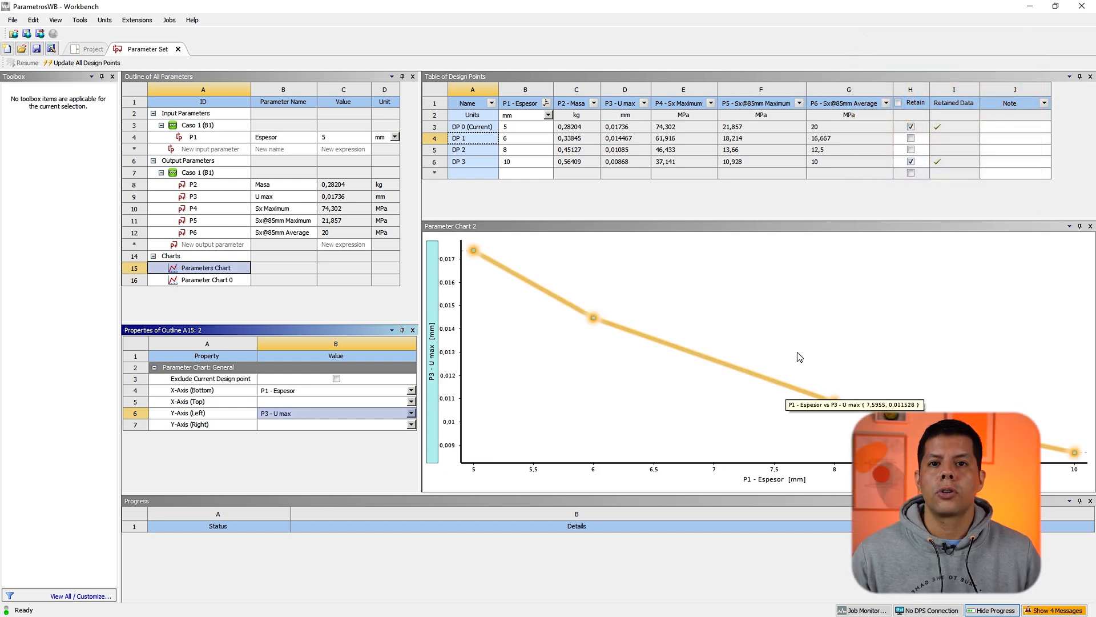
Step: Set design point DP 3 as the current design point
{"action": "left_click", "coordinate": [87, 51]}
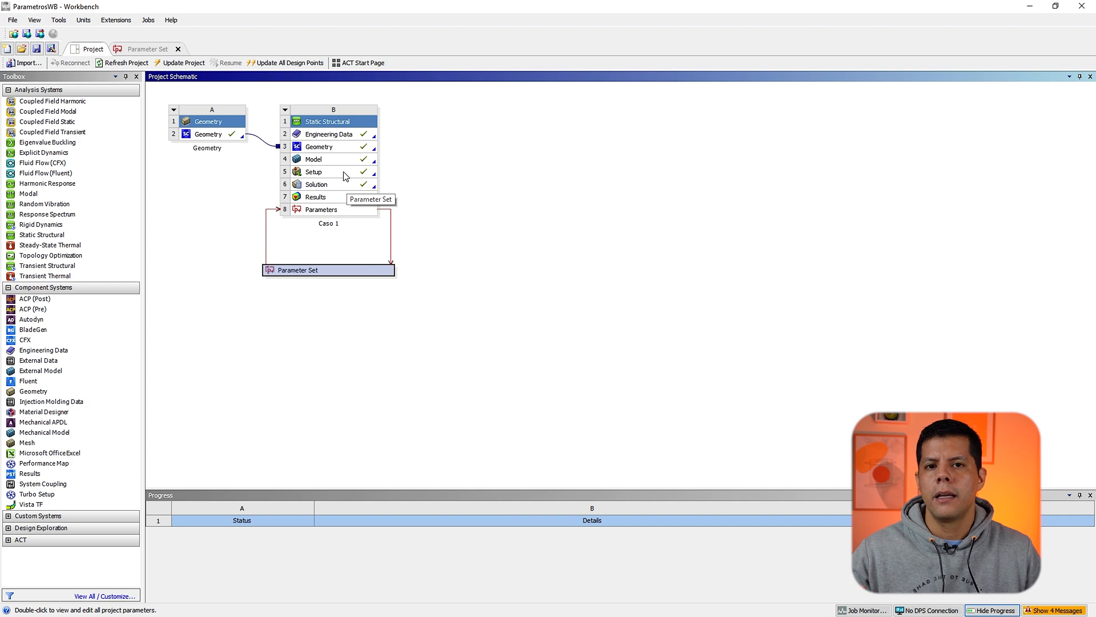
{"action": "left_click", "coordinate": [140, 50]}
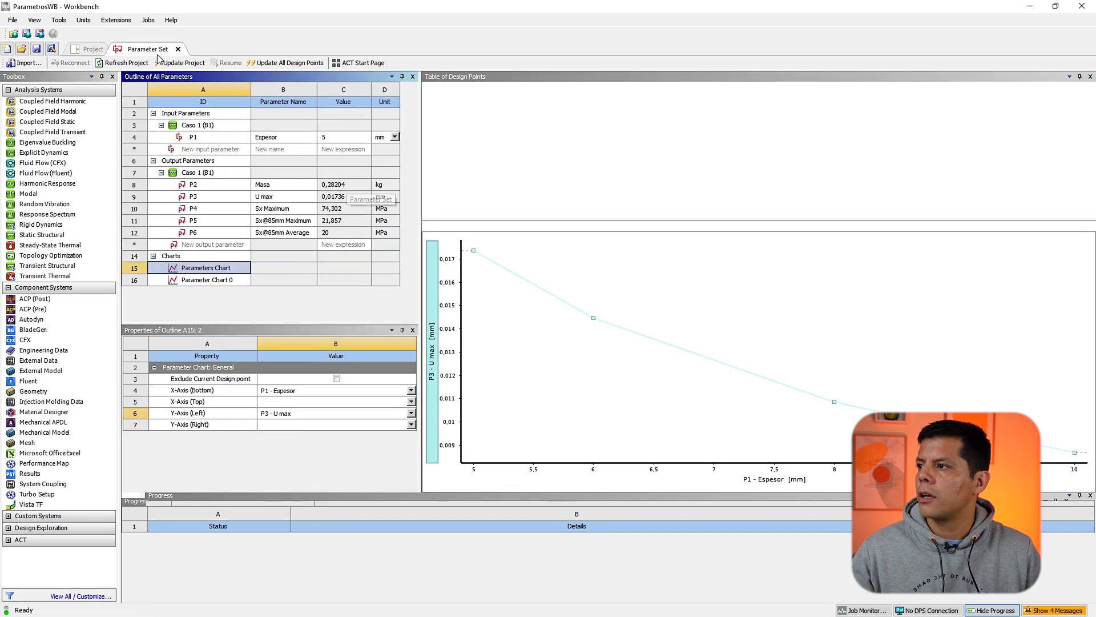
{"action": "left_click", "coordinate": [456, 128]}
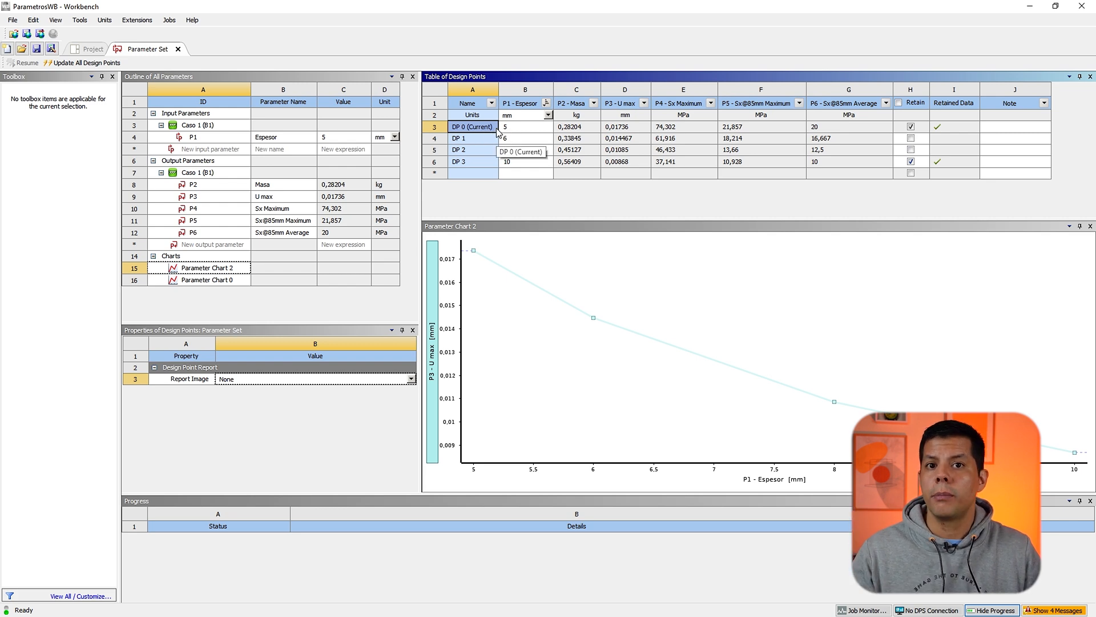
{"action": "left_click", "coordinate": [463, 161]}
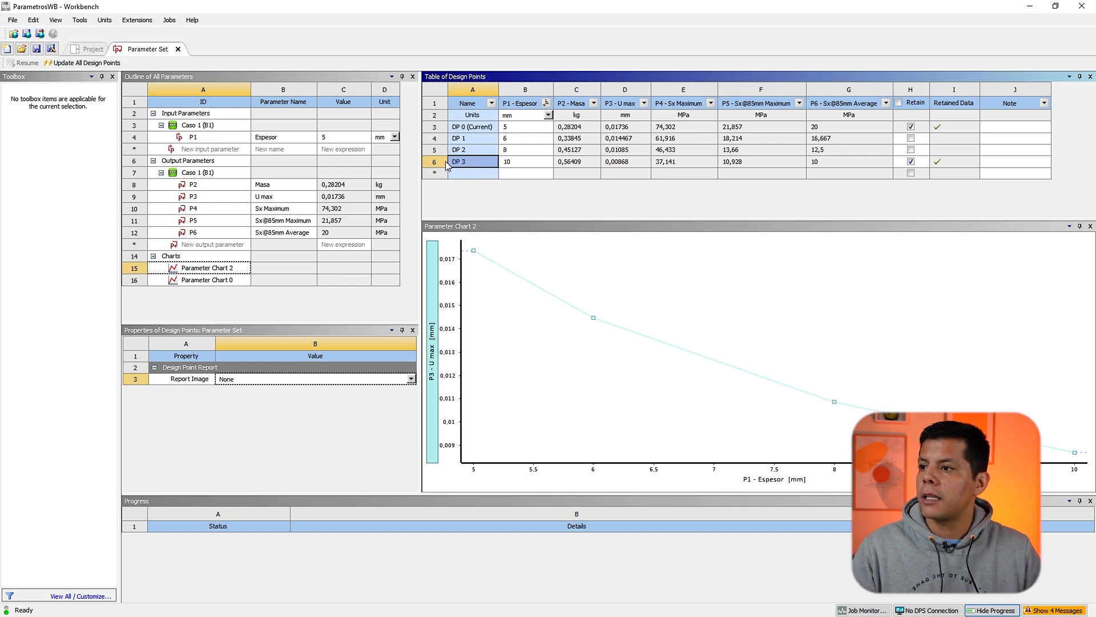
{"action": "left_click", "coordinate": [446, 163]}
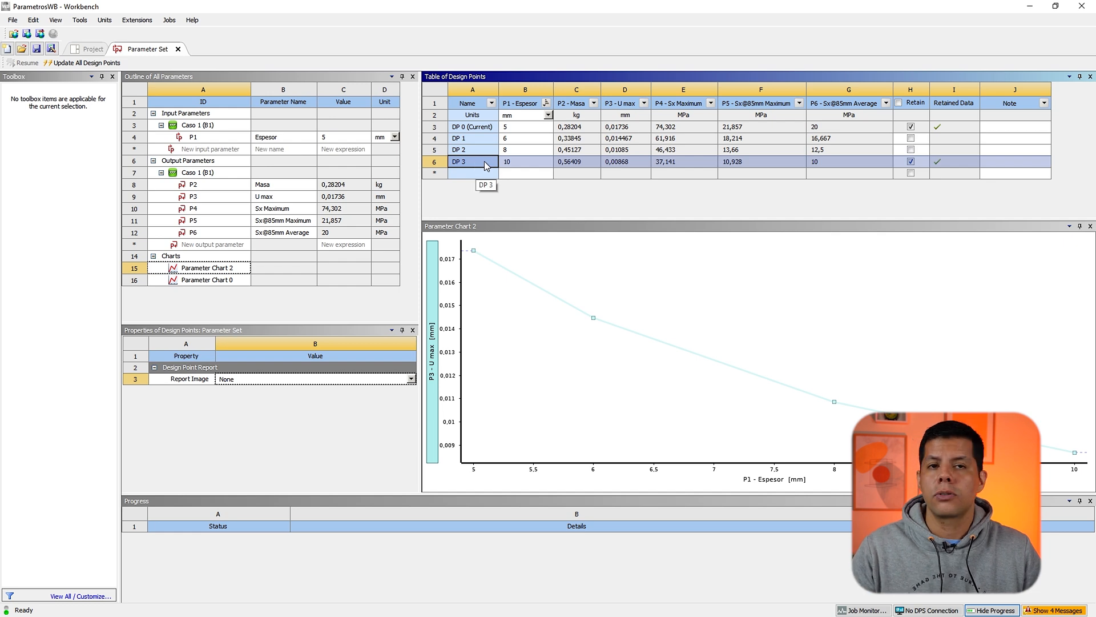
{"action": "right_click", "coordinate": [483, 165]}
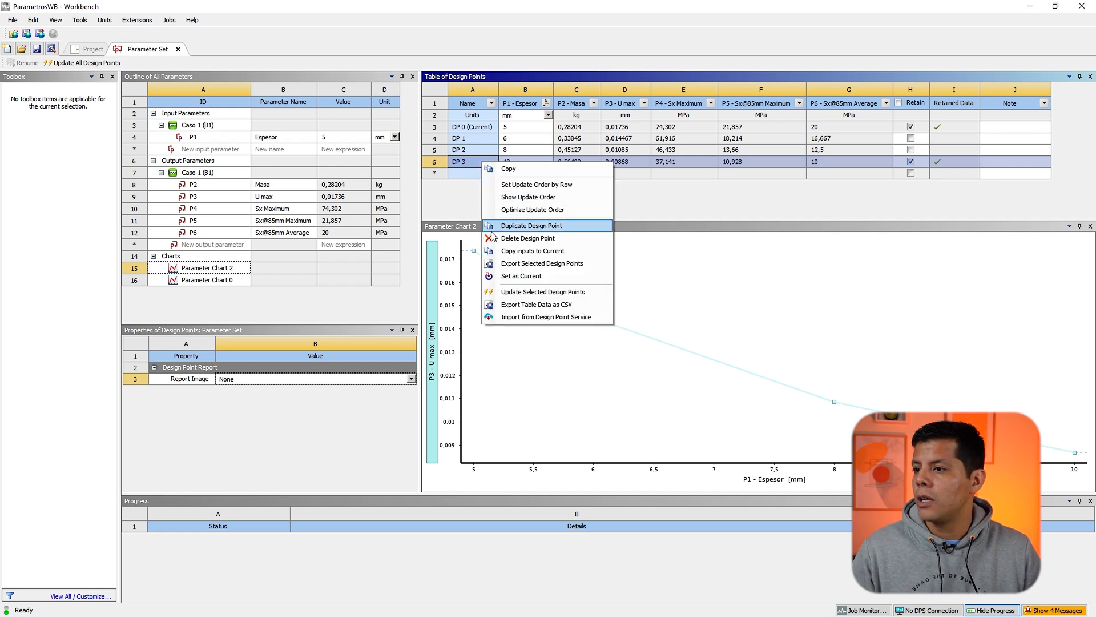
{"action": "left_click", "coordinate": [526, 276]}
Step: Open the Mechanical setup to inspect the surface body thickness and the Sx stress result, then return to the project
{"action": "left_click", "coordinate": [91, 48]}
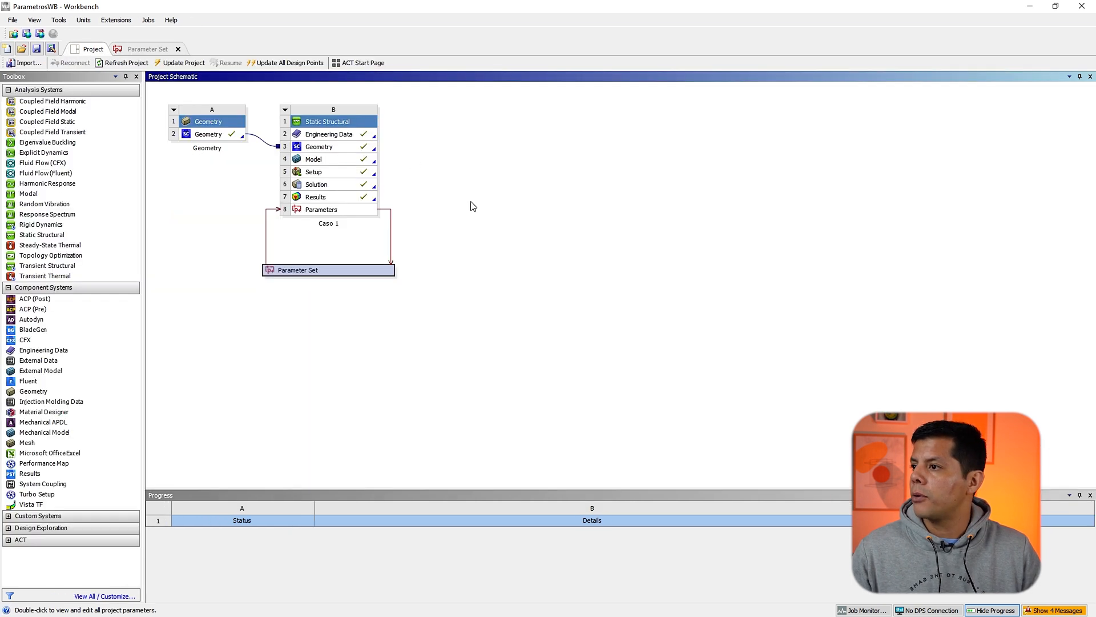
{"action": "double_click", "coordinate": [337, 170]}
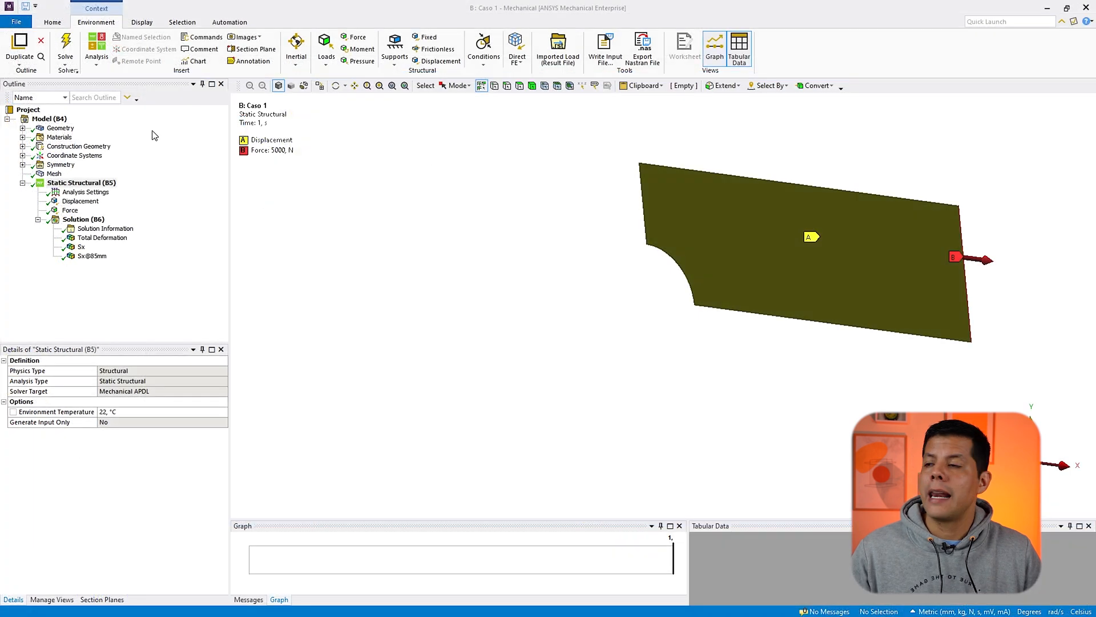
{"action": "double_click", "coordinate": [39, 128]}
{"action": "left_click", "coordinate": [85, 137]}
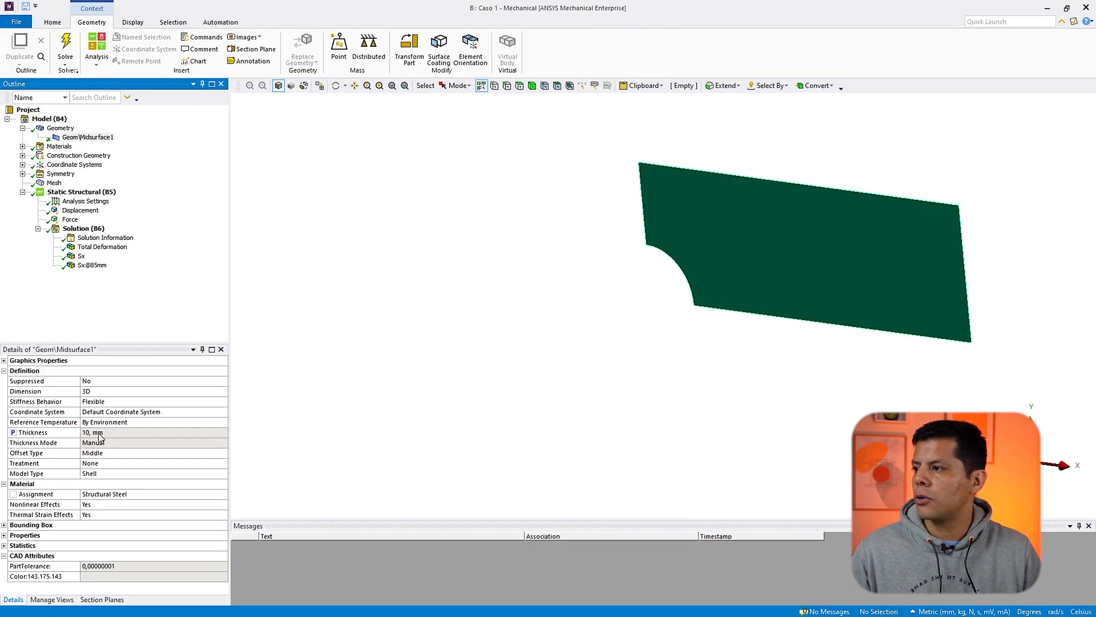
{"action": "left_click", "coordinate": [81, 256]}
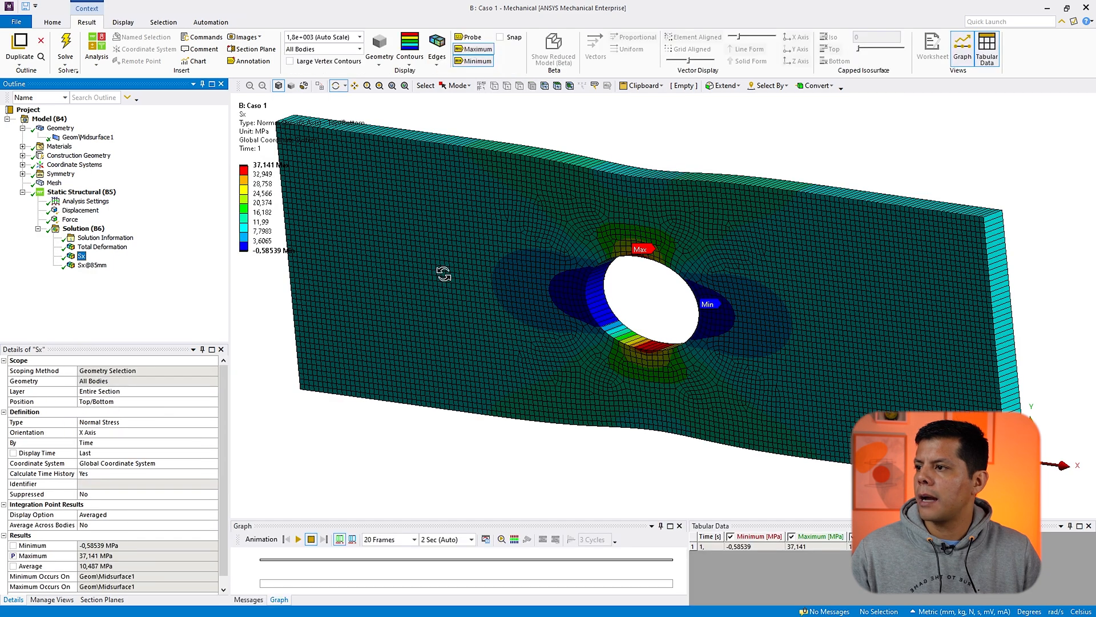
{"action": "scroll", "coordinate": [526, 247], "scroll_direction": "down", "scroll_amount": 4}
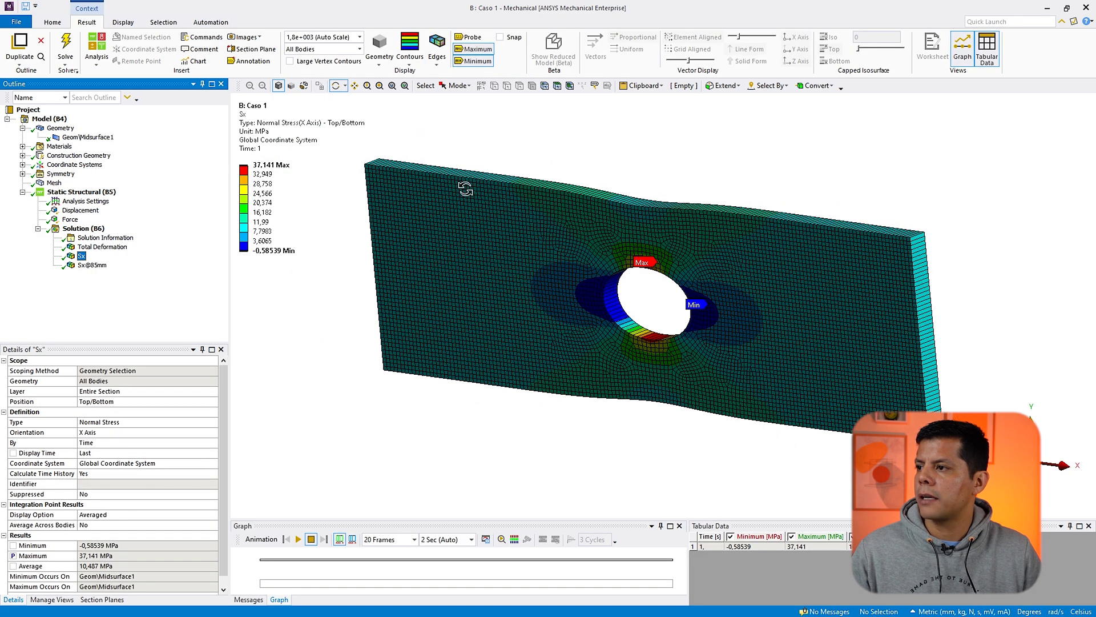
{"action": "left_click", "coordinate": [1047, 8]}
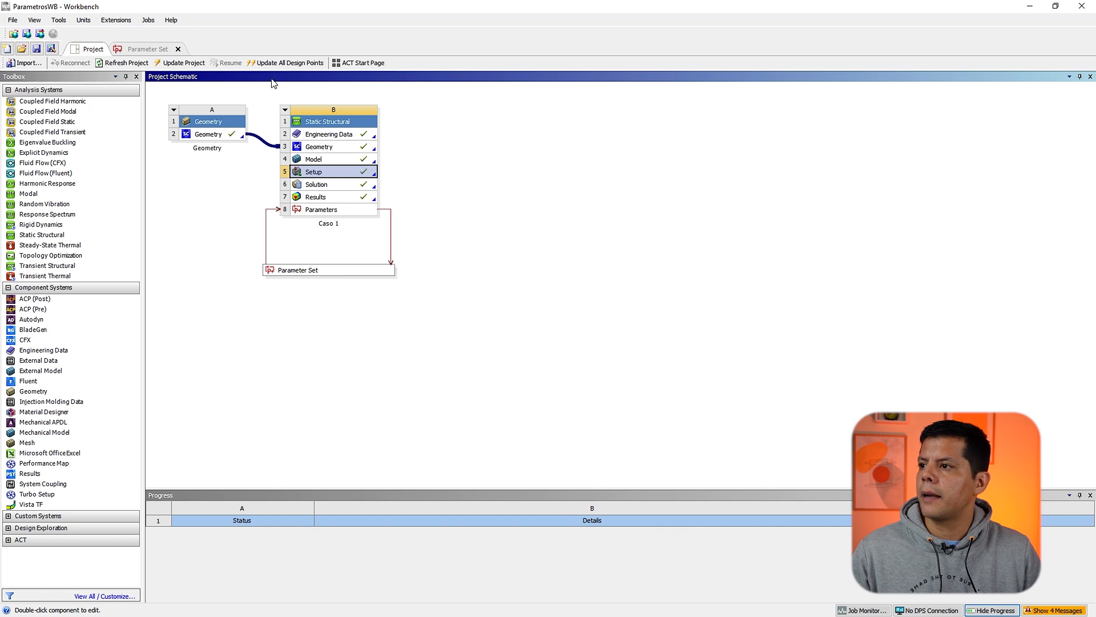
Step: Reopen the parameter set to review the design points table and chart
{"action": "double_click", "coordinate": [306, 268]}
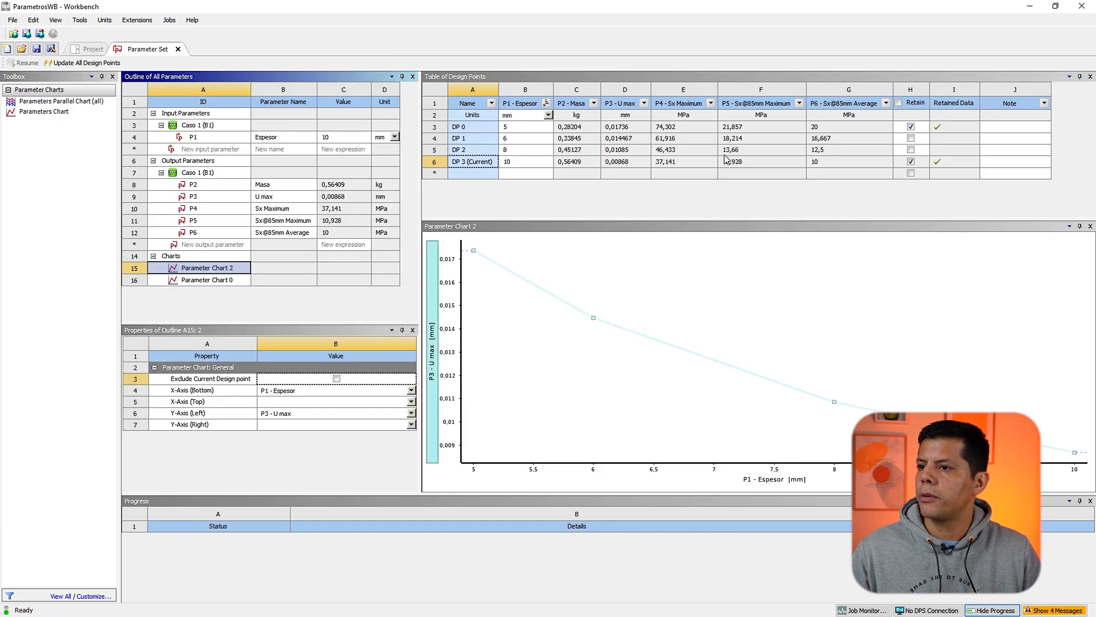
{"action": "left_click", "coordinate": [690, 162]}
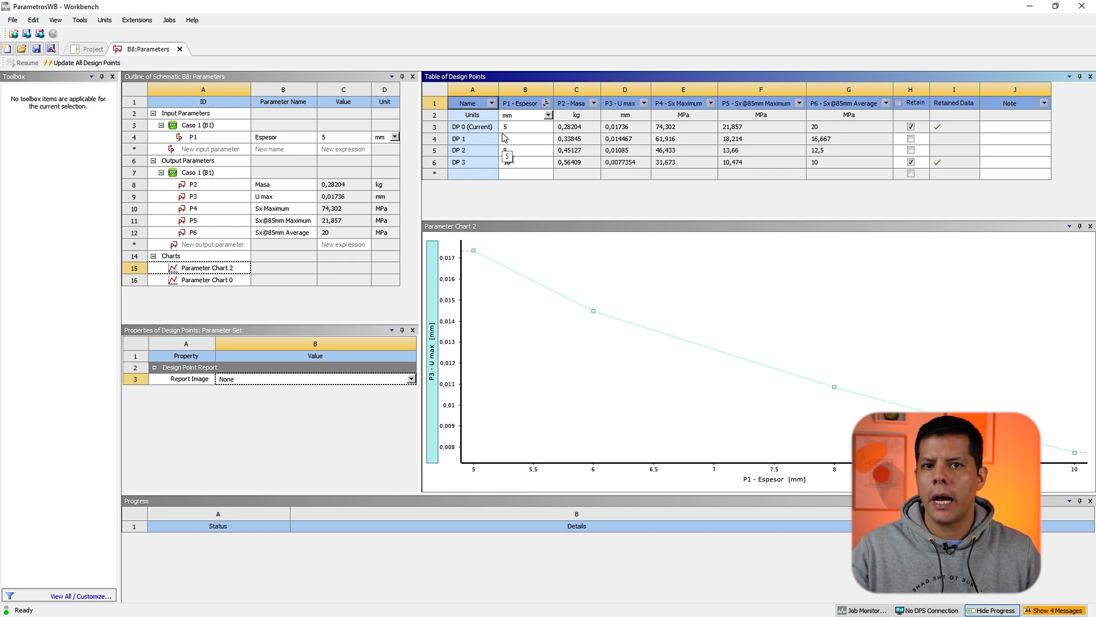
{"action": "right_click", "coordinate": [469, 120]}
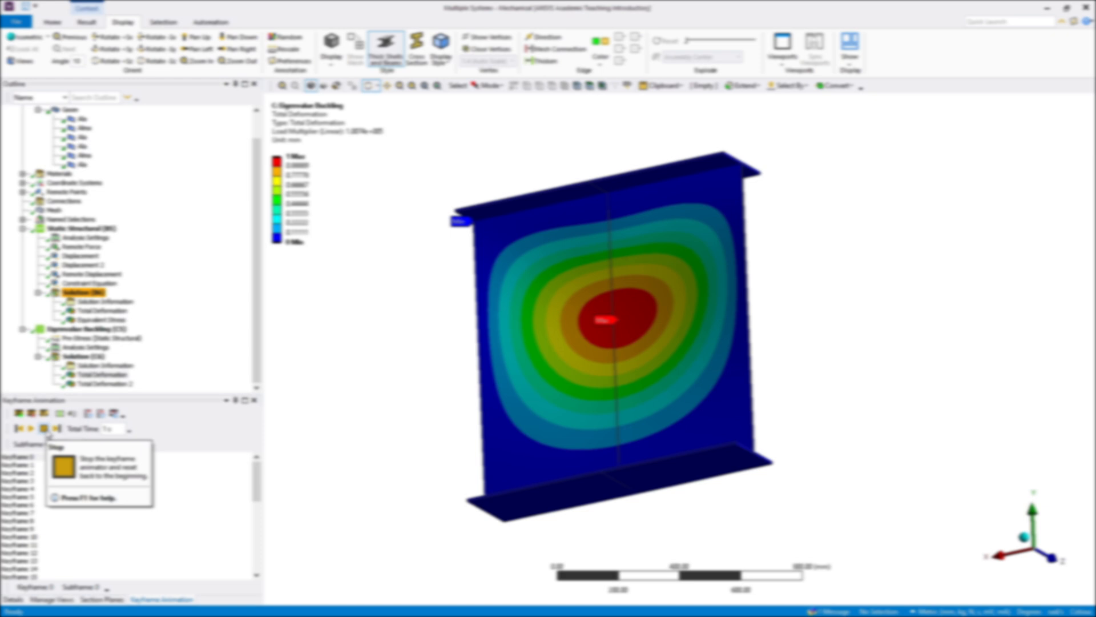
{"action": "left_click", "coordinate": [45, 429]}
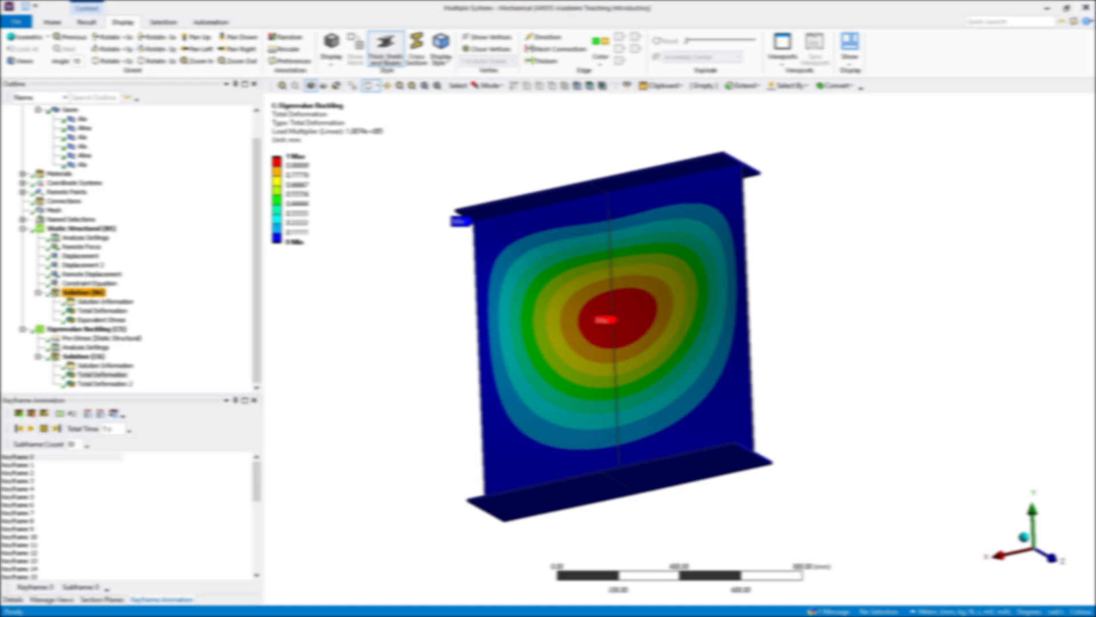